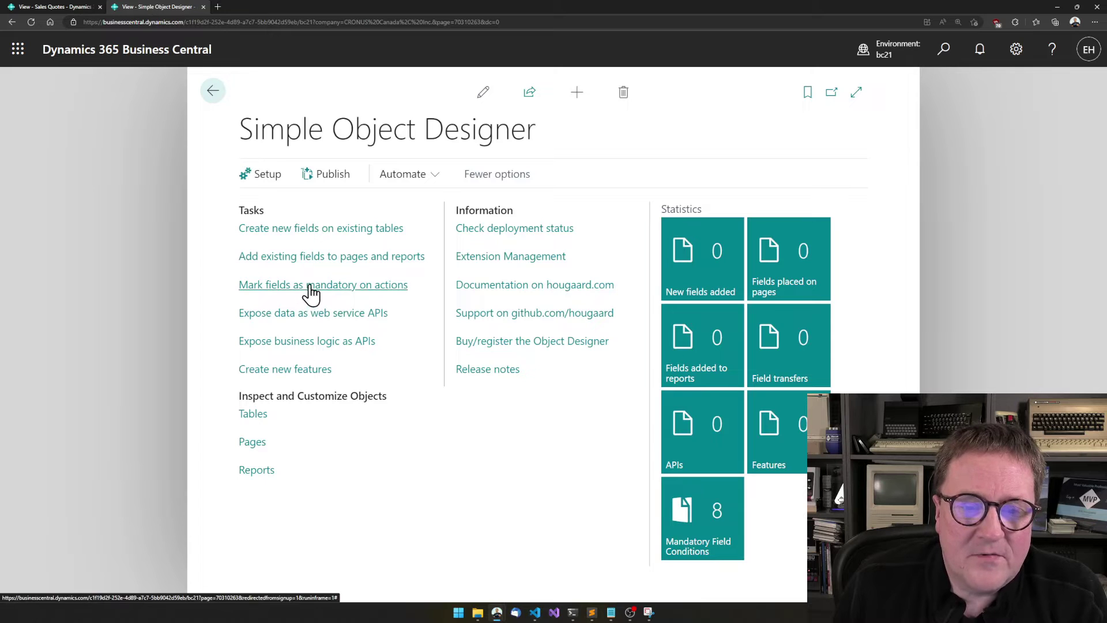
Leave the required-fields actions list and select page 42, Sales Order, from the Pages list
{"action": "left_click", "coordinate": [282, 285]}
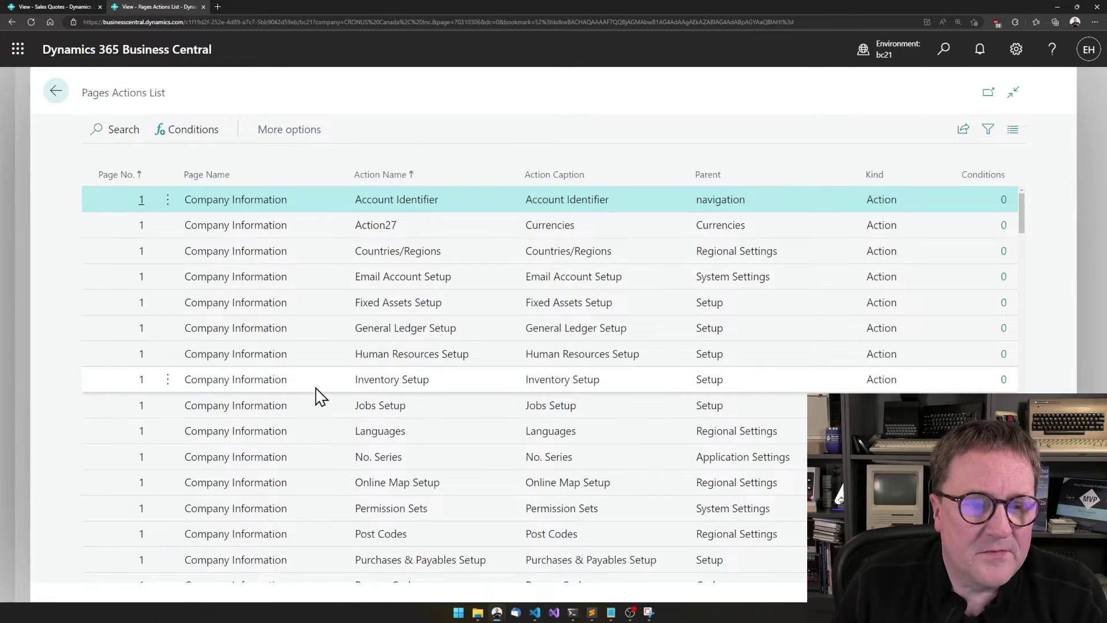
{"action": "scroll", "coordinate": [316, 395], "scroll_direction": "down", "scroll_amount": 12}
{"action": "scroll", "coordinate": [319, 392], "scroll_direction": "down", "scroll_amount": 15}
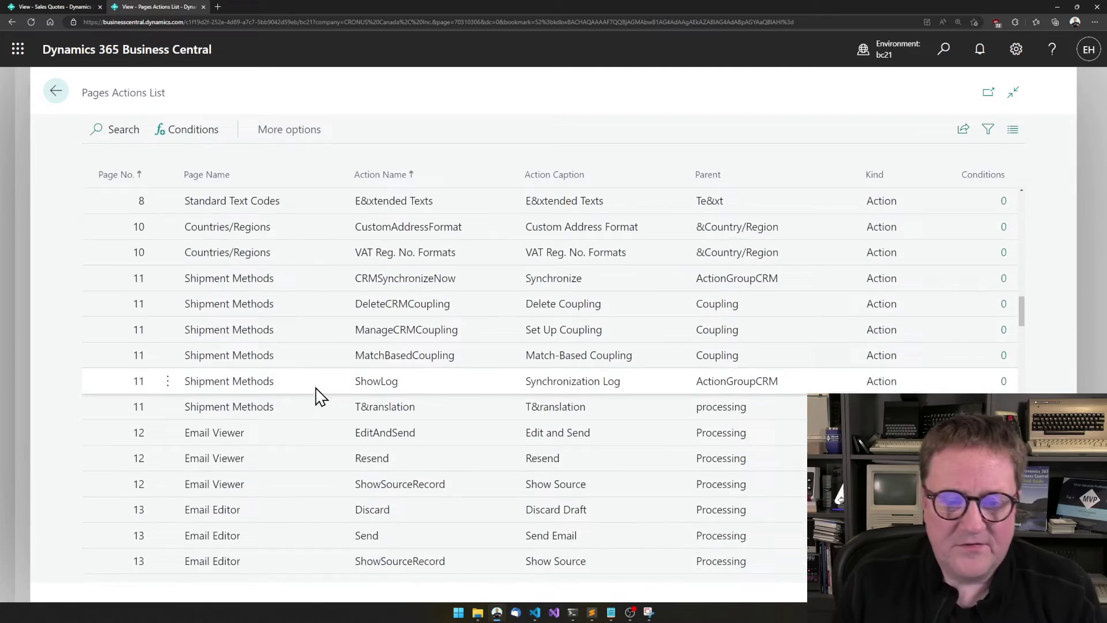
{"action": "key", "text": "Escape"}
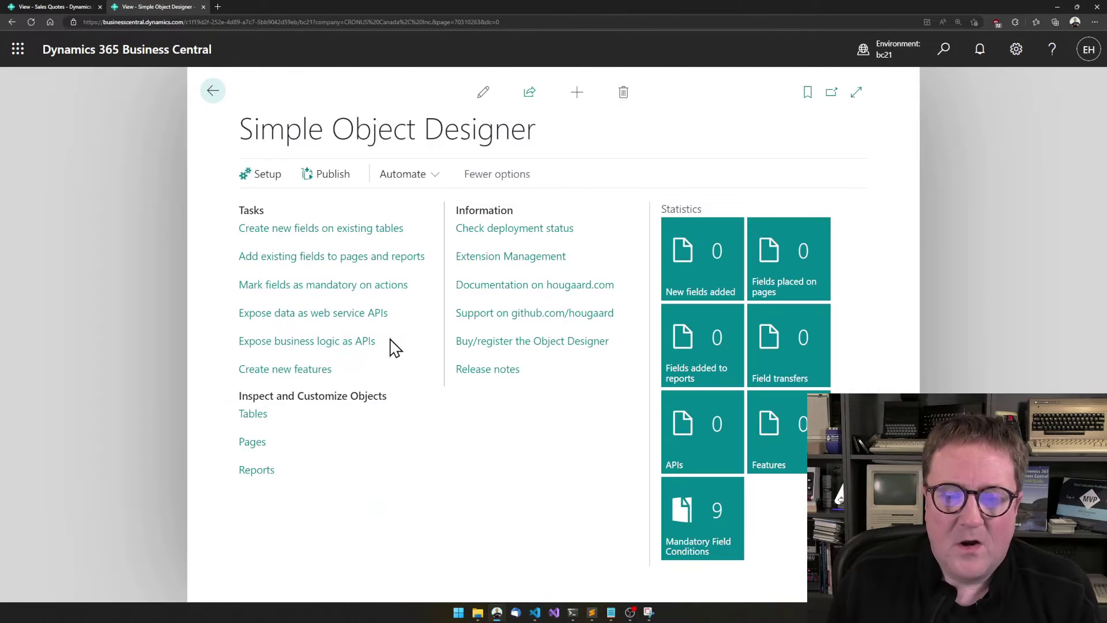
{"action": "left_click", "coordinate": [249, 454]}
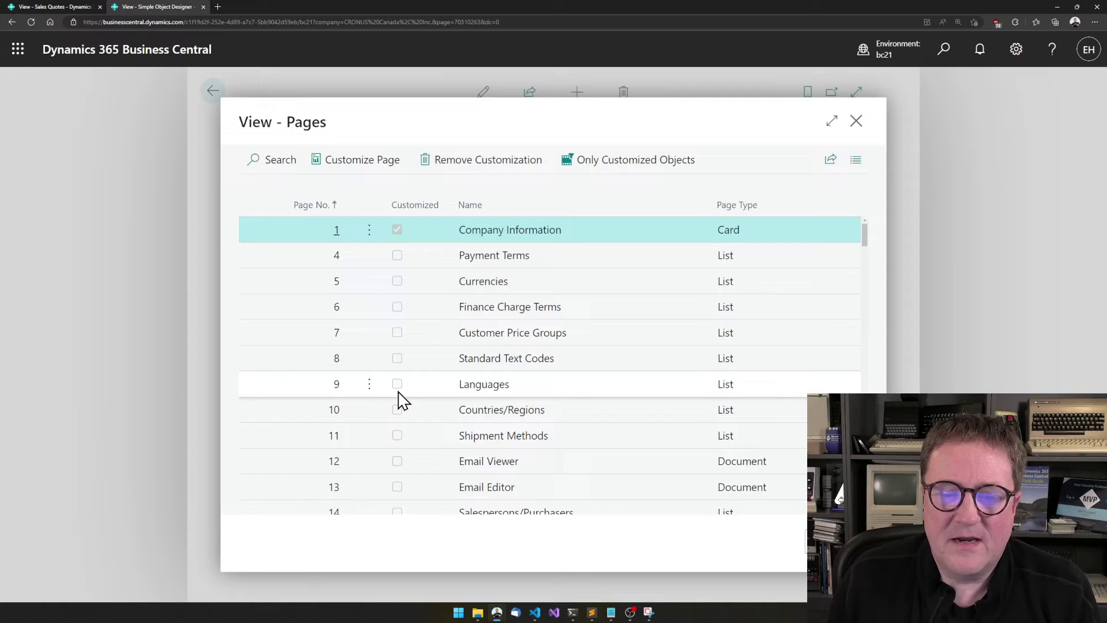
{"action": "scroll", "coordinate": [398, 398], "scroll_direction": "down", "scroll_amount": 12}
{"action": "scroll", "coordinate": [398, 398], "scroll_direction": "down", "scroll_amount": 4}
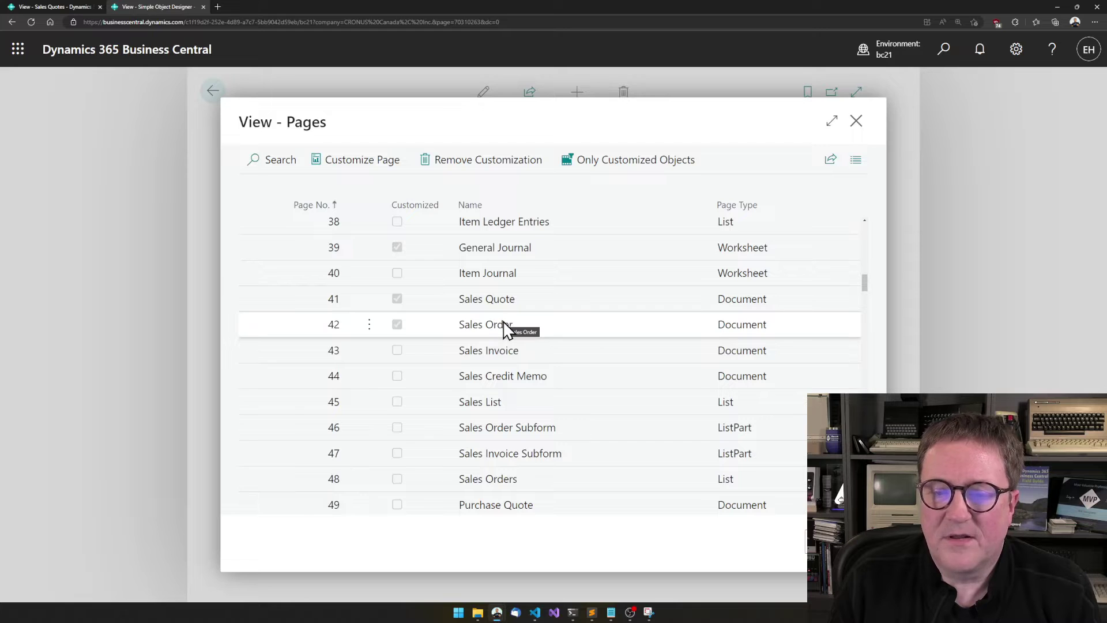
{"action": "left_click", "coordinate": [507, 329]}
List the Sales Order page's mandatory-field actions, search for 'release', and open its Conditions
{"action": "left_click", "coordinate": [367, 164]}
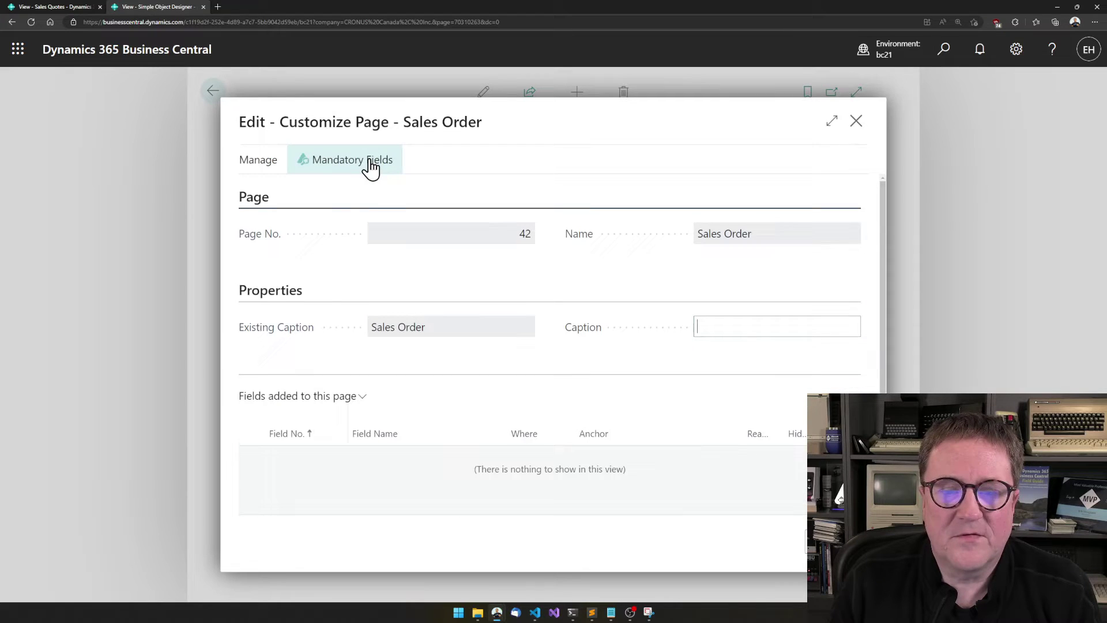
{"action": "left_click", "coordinate": [337, 167]}
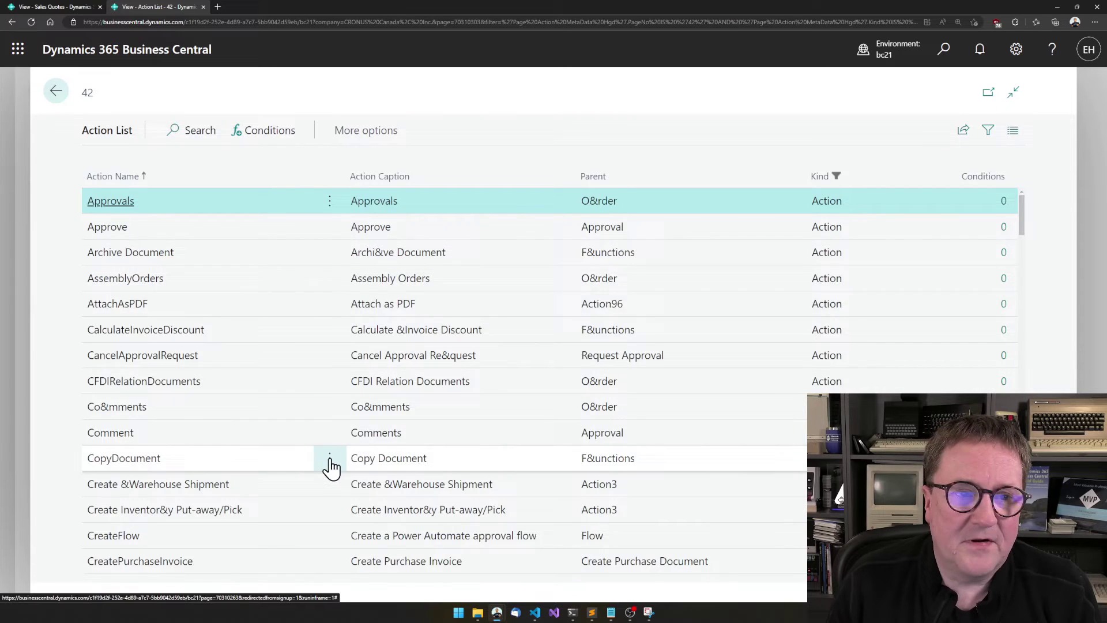
{"action": "scroll", "coordinate": [329, 467], "scroll_direction": "down", "scroll_amount": 4}
{"action": "scroll", "coordinate": [331, 468], "scroll_direction": "down", "scroll_amount": 9}
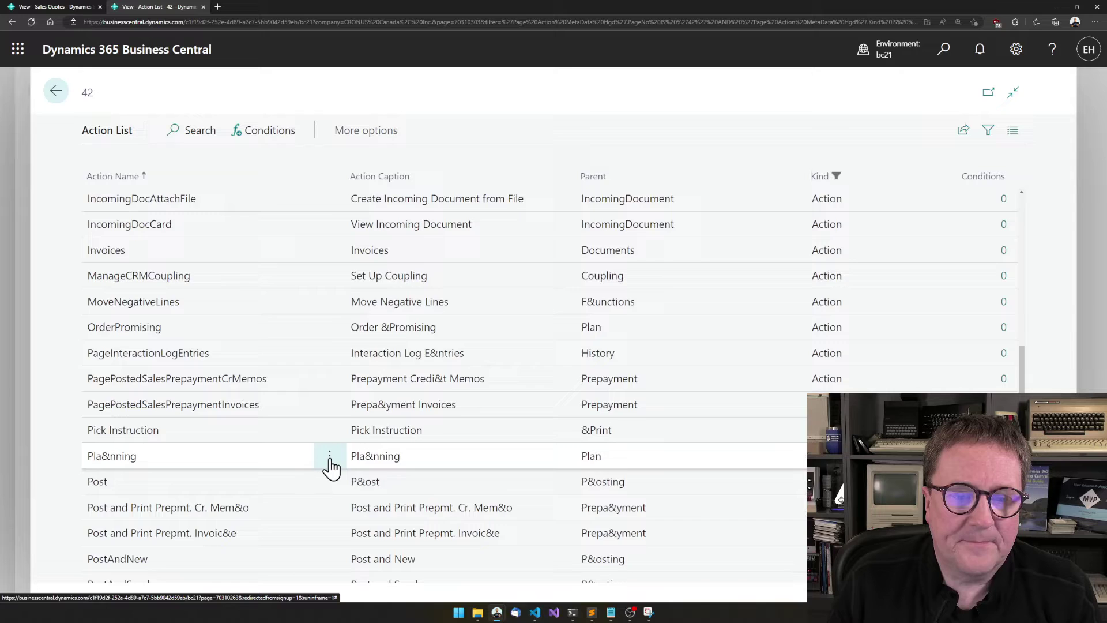
{"action": "scroll", "coordinate": [329, 467], "scroll_direction": "up", "scroll_amount": 11}
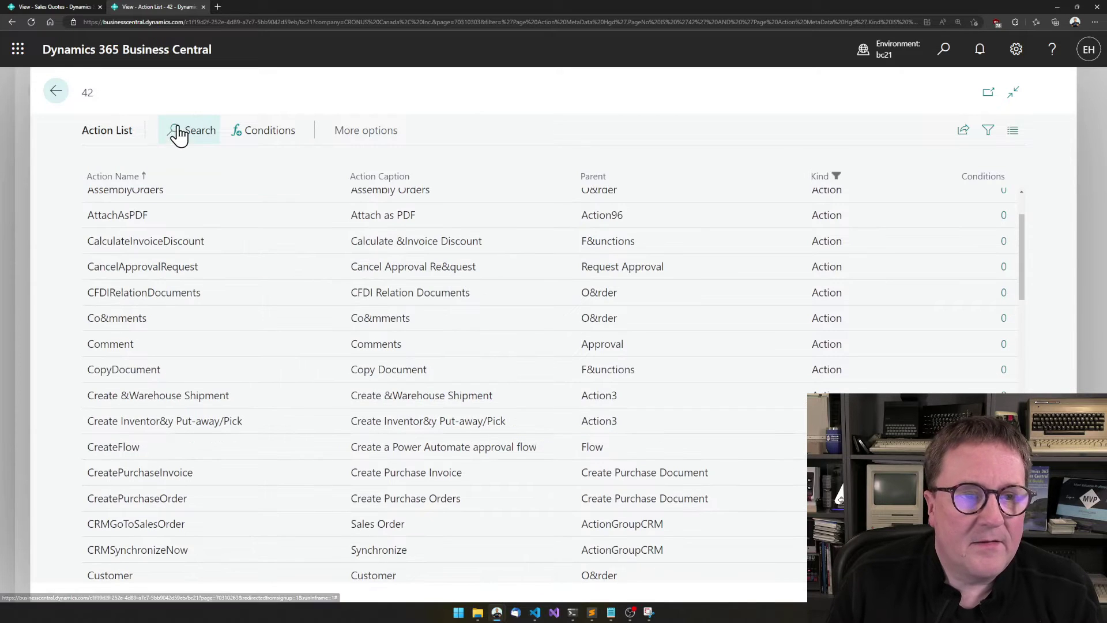
{"action": "left_click", "coordinate": [180, 134]}
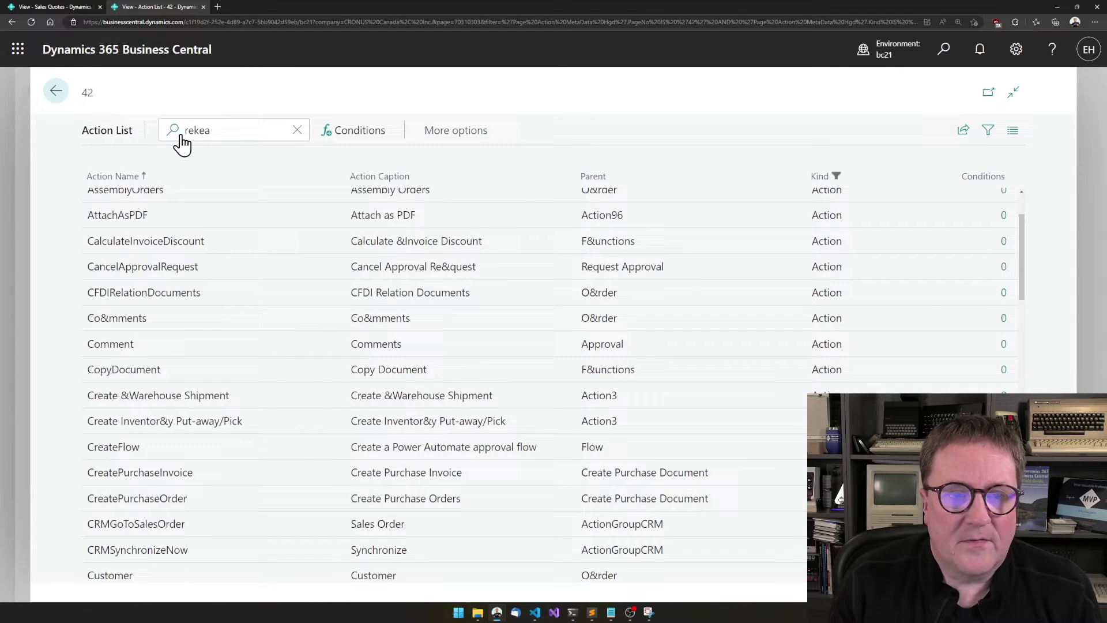
{"action": "type", "text": "release"}
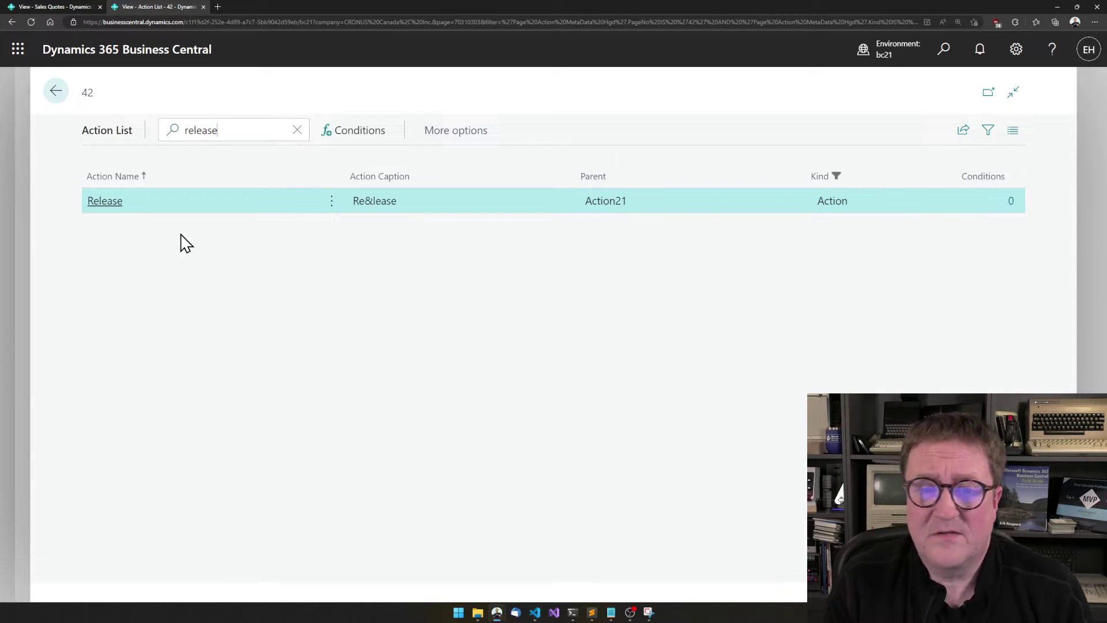
{"action": "left_click", "coordinate": [360, 137]}
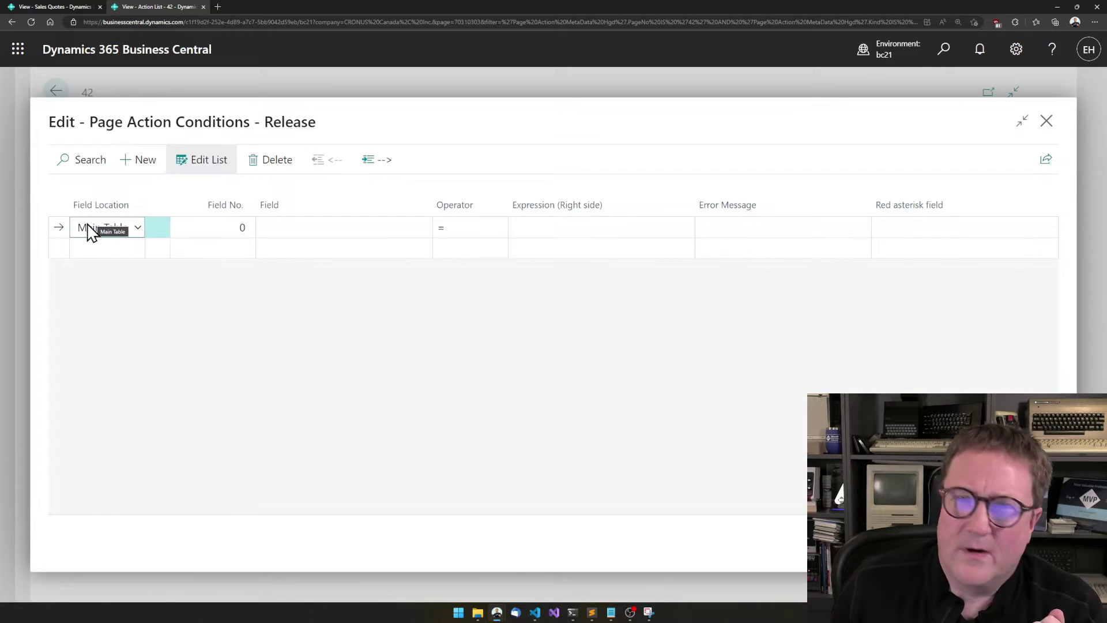
Keep Main Table as the field location and set Field No. to 21 Shipment Date
{"action": "left_click", "coordinate": [138, 228]}
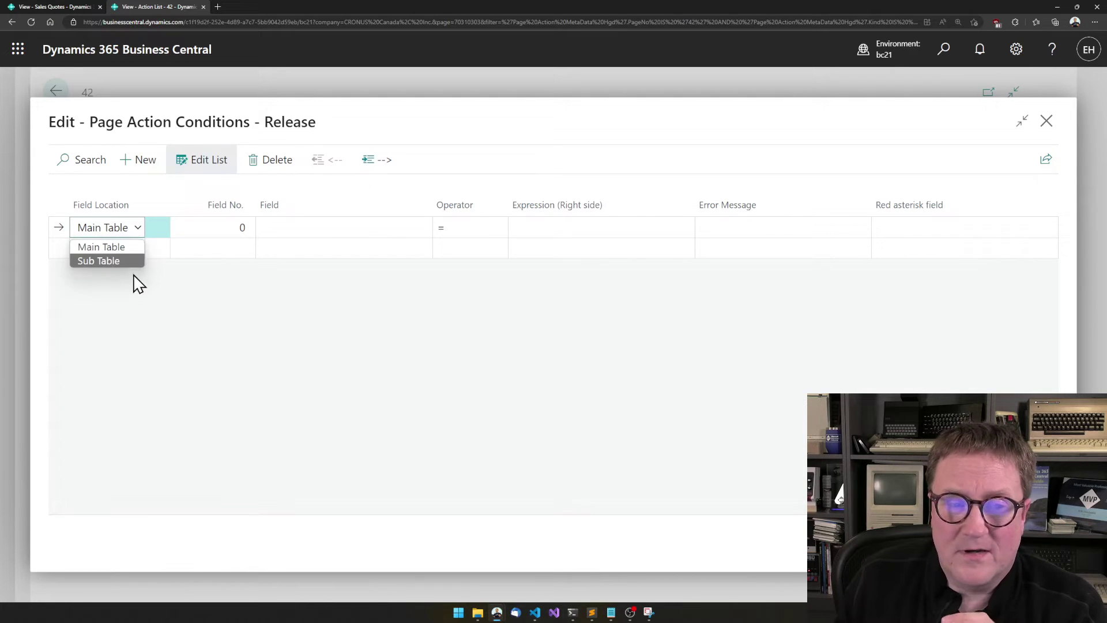
{"action": "left_click", "coordinate": [117, 231]}
{"action": "left_click", "coordinate": [255, 227]}
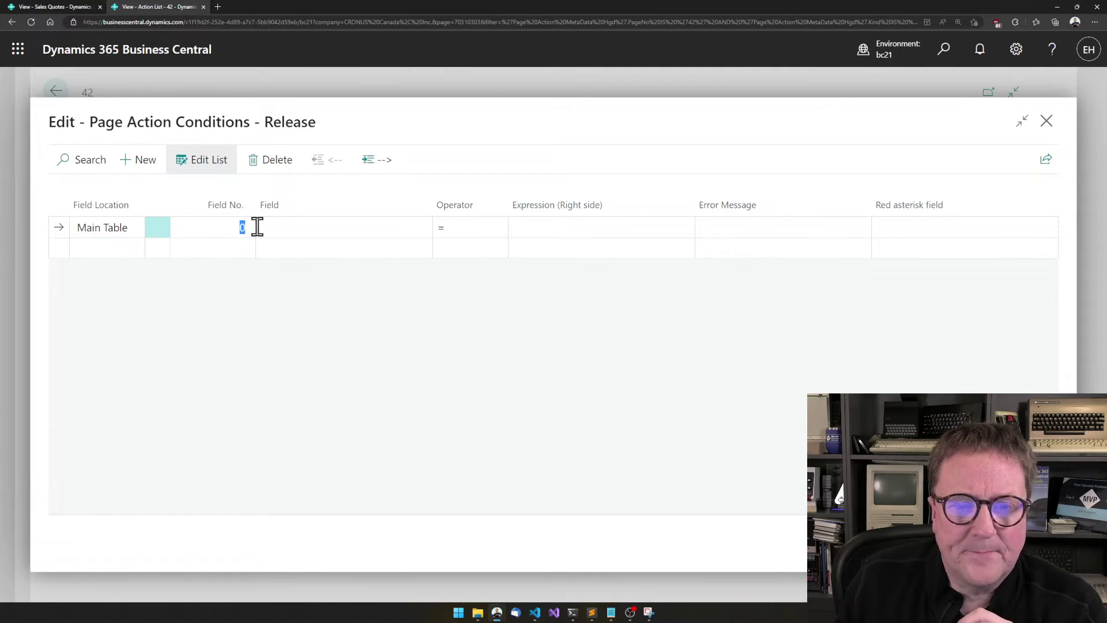
{"action": "type", "text": "s"}
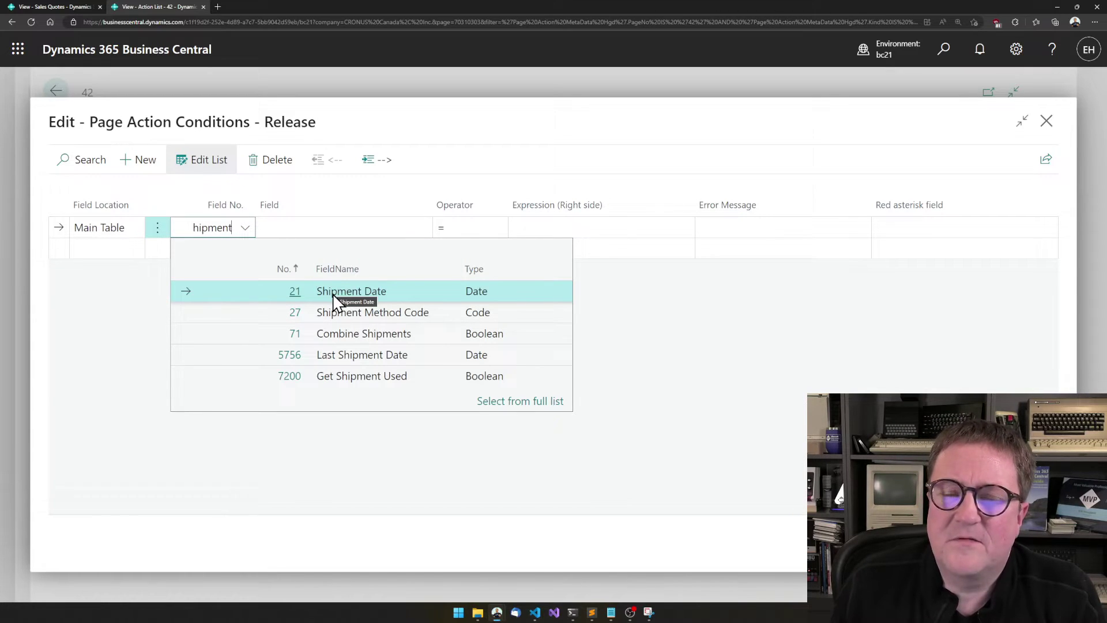
{"action": "left_click", "coordinate": [342, 302]}
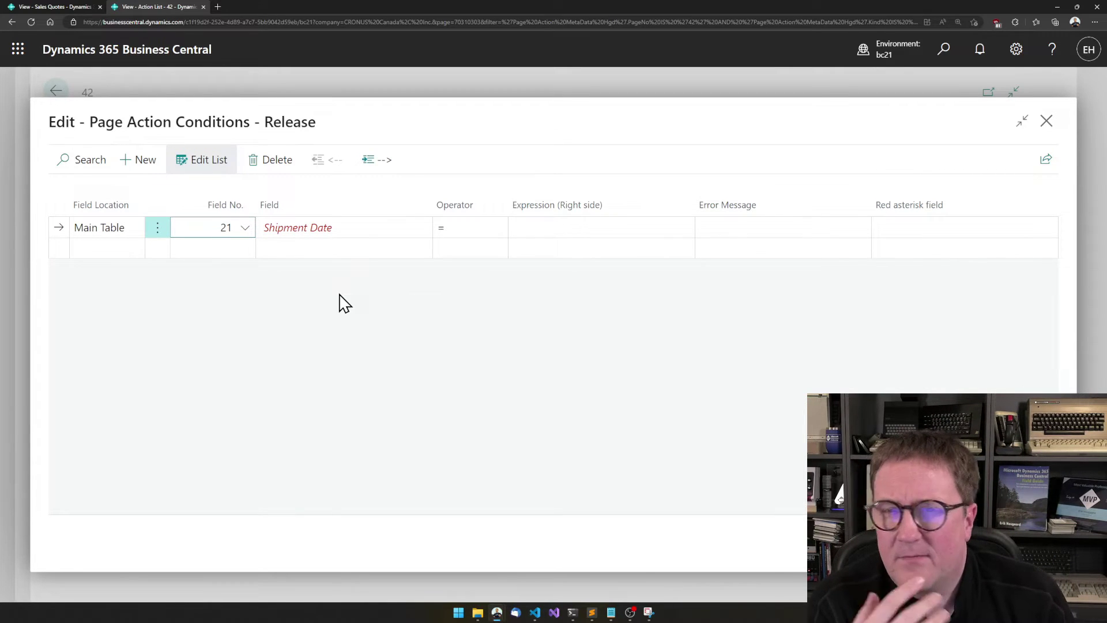
{"action": "key", "text": "Tab"}
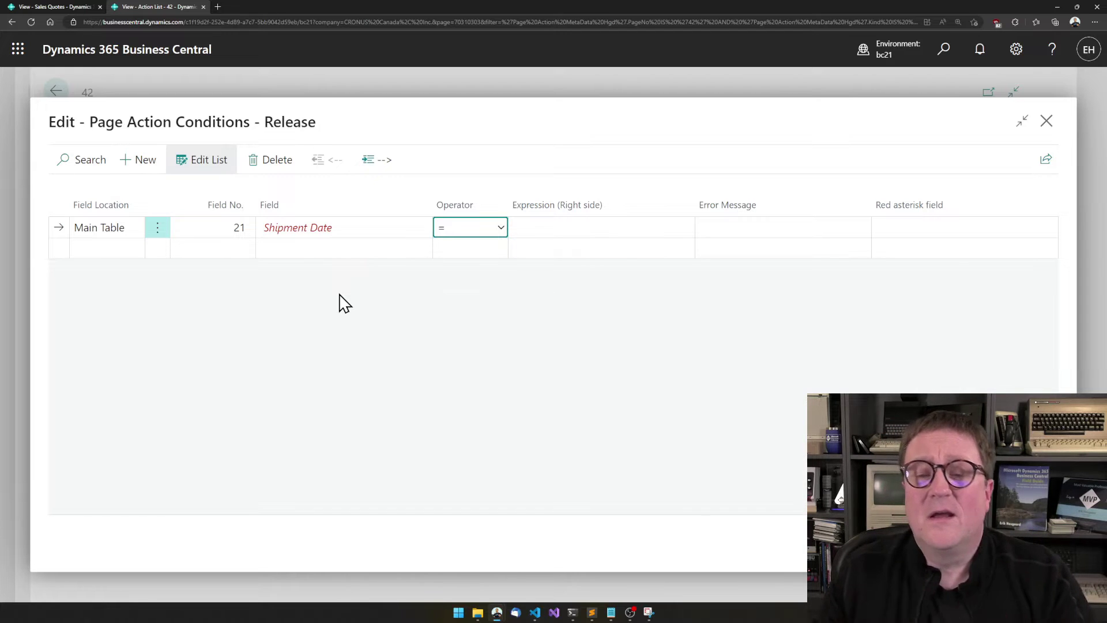
Set the condition's comparison operator to greater than ('>')
{"action": "left_click", "coordinate": [467, 231]}
{"action": "left_click", "coordinate": [468, 248]}
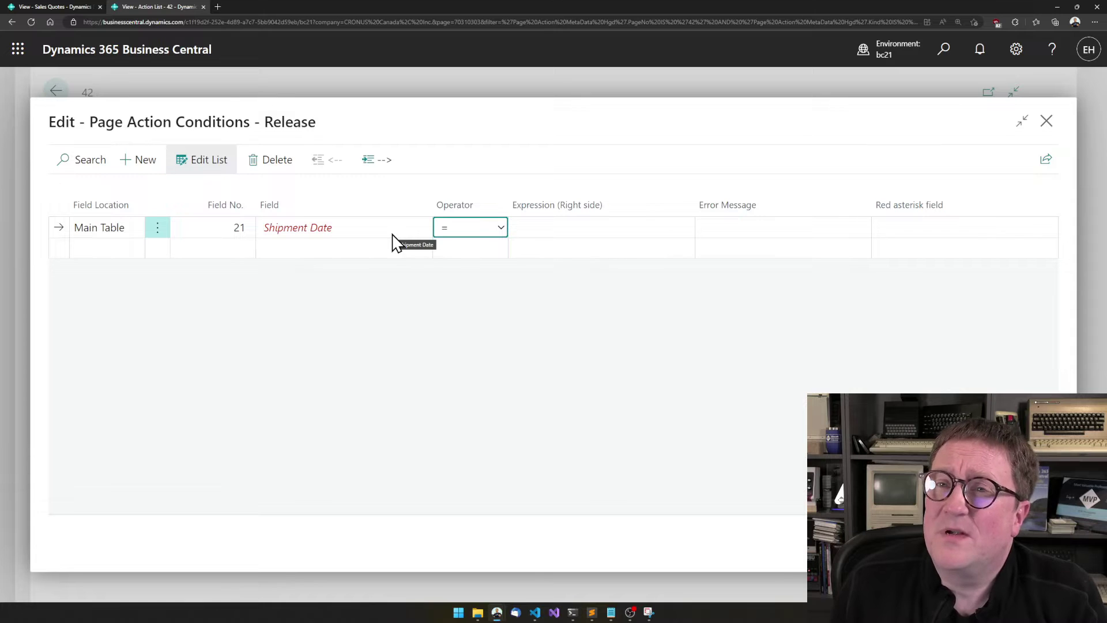
{"action": "left_click", "coordinate": [481, 236]}
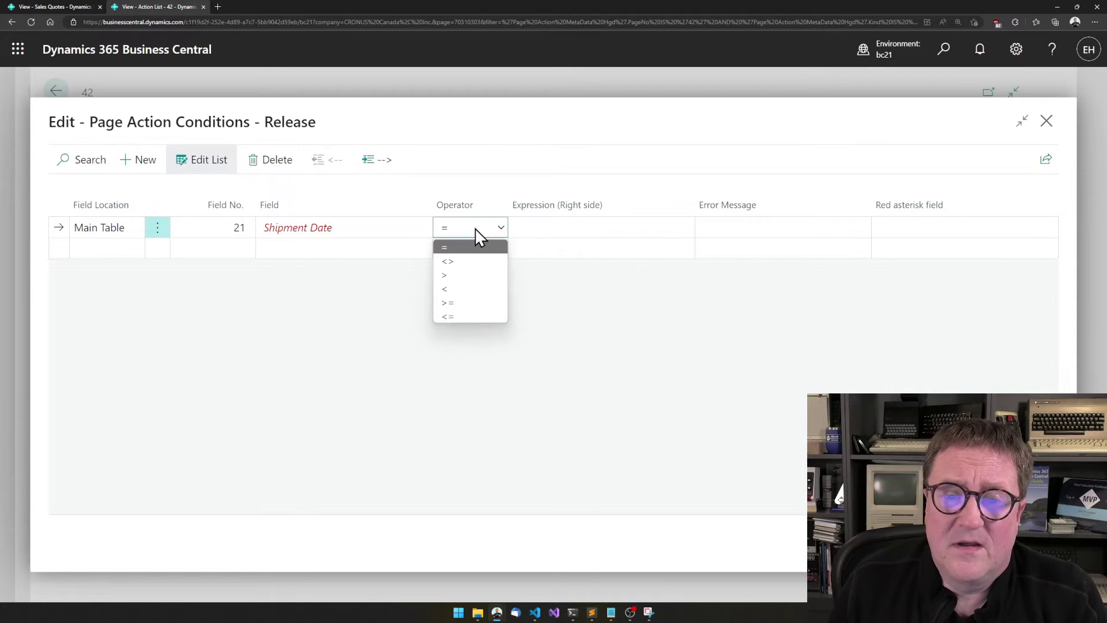
{"action": "left_click", "coordinate": [469, 277]}
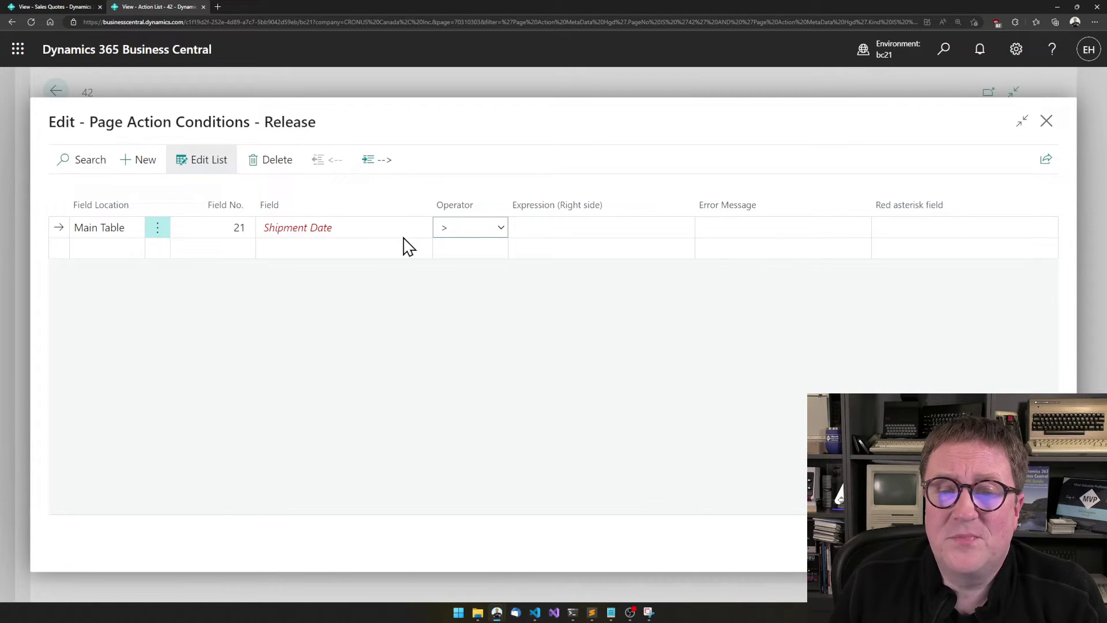
Test an invalid expression to see validation, clear it, and bring up the date-expression Cheat Sheet
{"action": "left_click", "coordinate": [547, 229]}
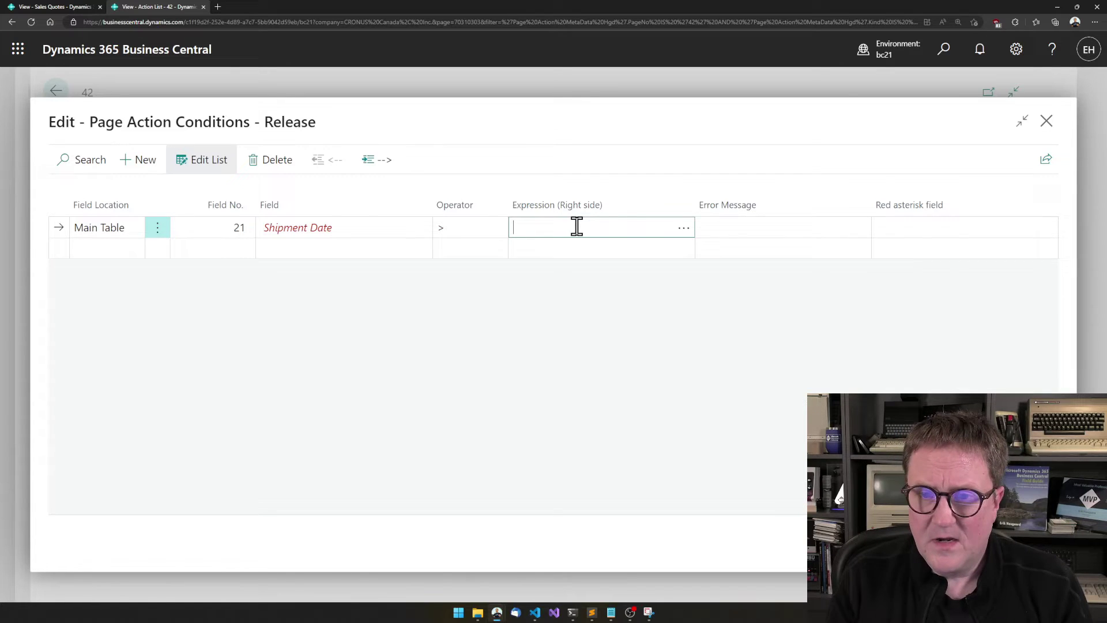
{"action": "type", "text": "ergjsndfknsdkghdn"}
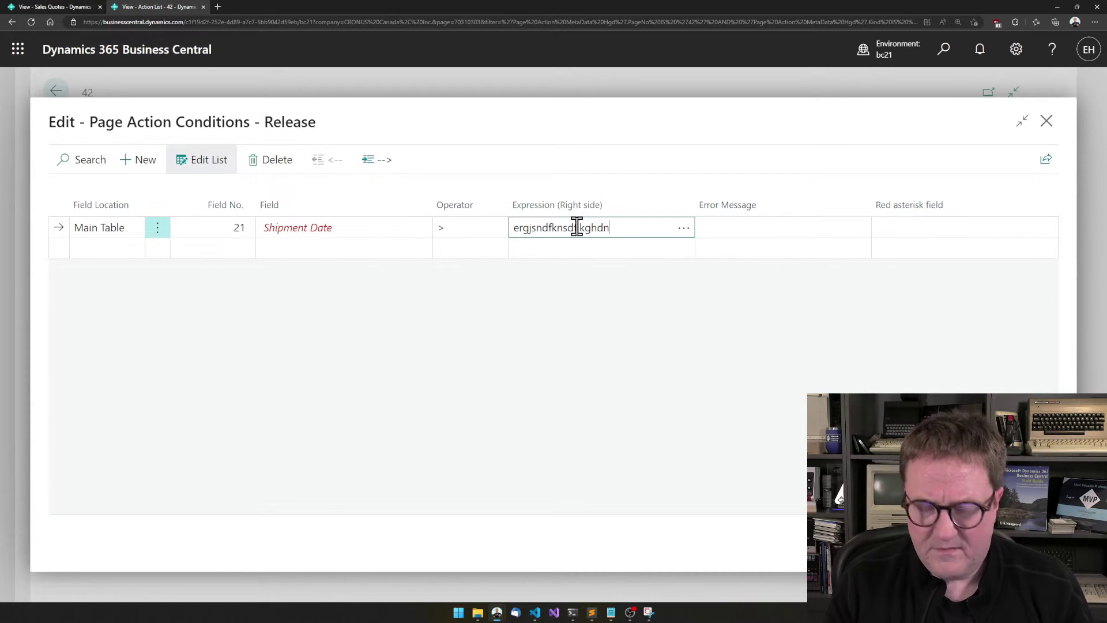
{"action": "key", "text": "Tab"}
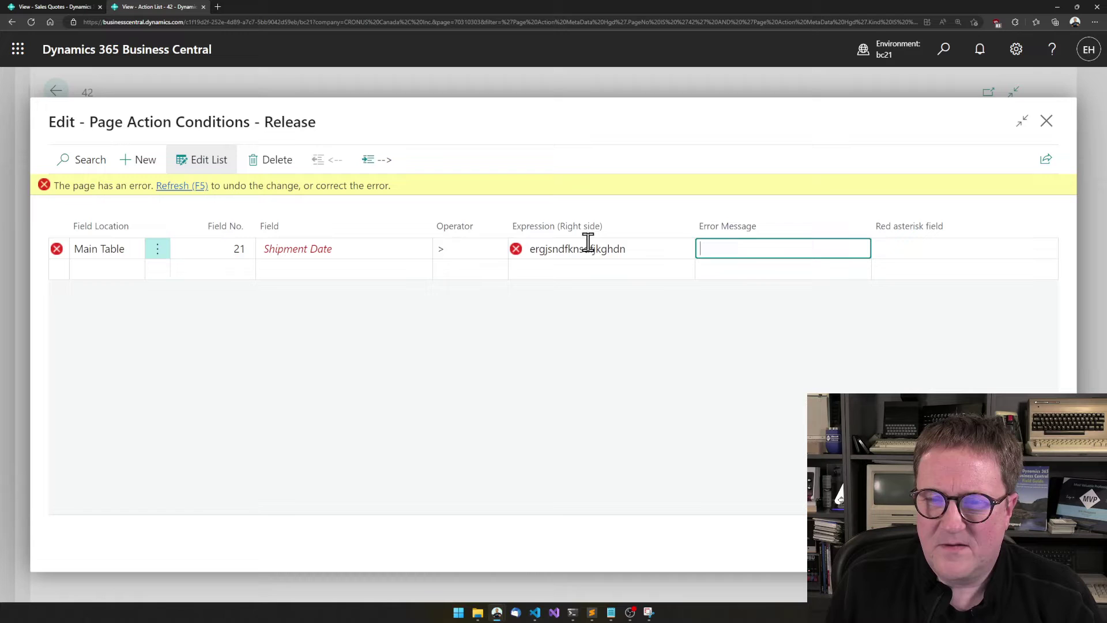
{"action": "left_click", "coordinate": [588, 245]}
{"action": "key", "text": "BackSpace"}
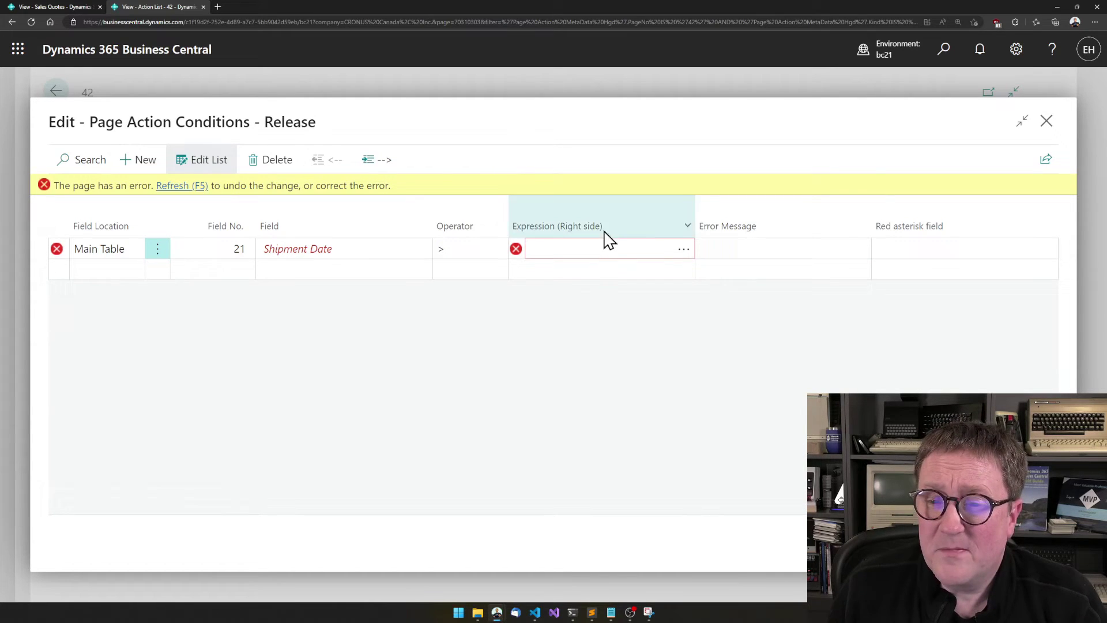
{"action": "left_click", "coordinate": [686, 252]}
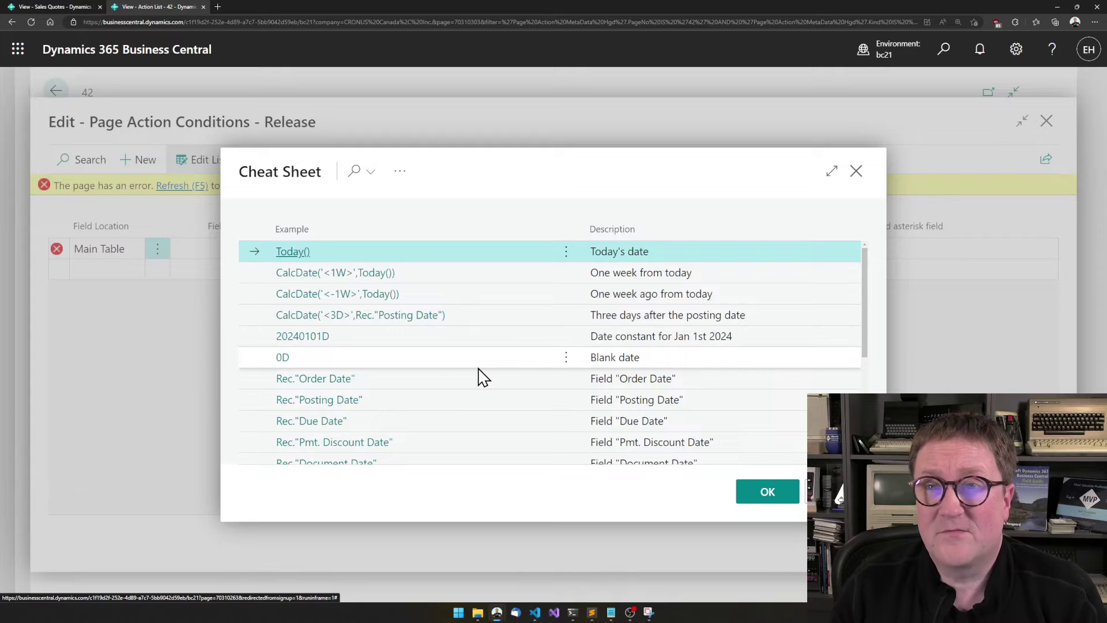
Apply CalcDate('<1W>',Today()) from the Cheat Sheet as the condition's expression
{"action": "scroll", "coordinate": [482, 377], "scroll_direction": "down", "scroll_amount": 4}
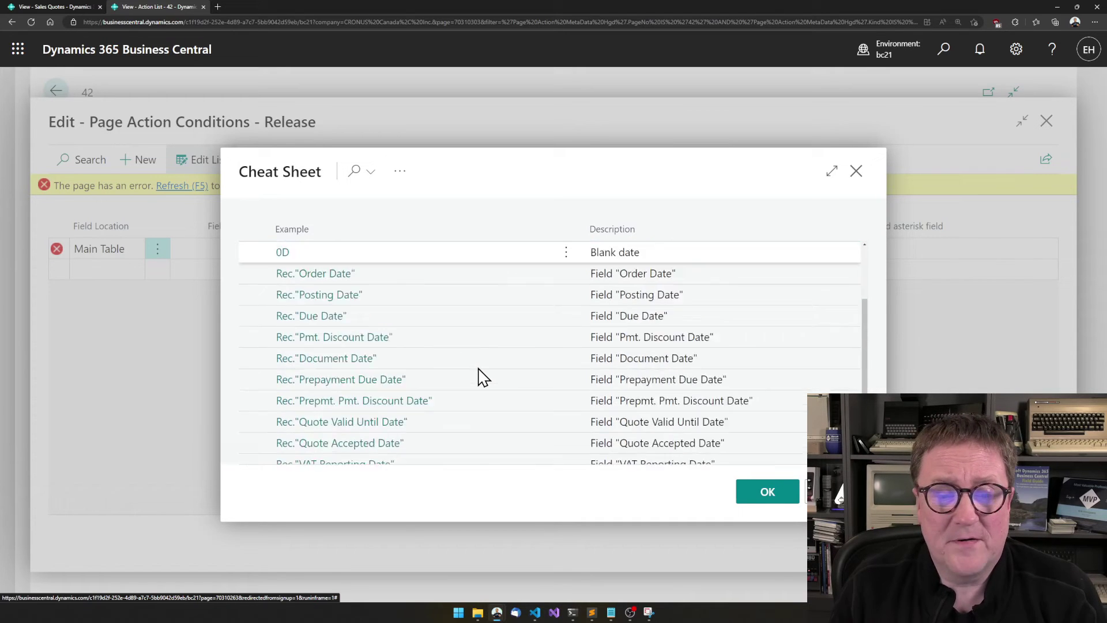
{"action": "scroll", "coordinate": [482, 378], "scroll_direction": "up", "scroll_amount": 4}
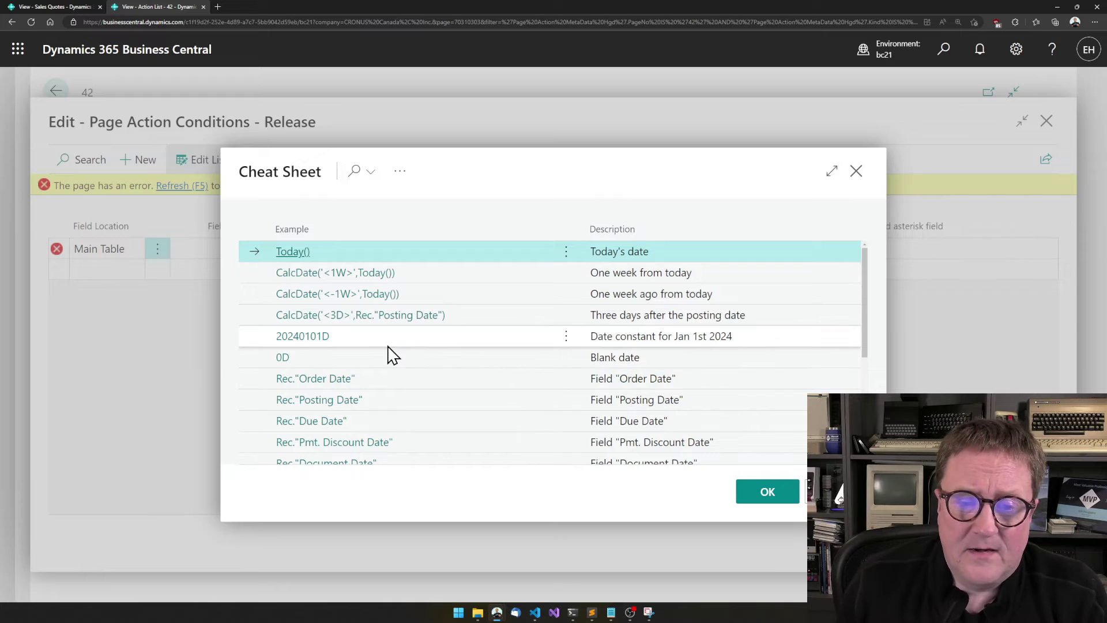
{"action": "scroll", "coordinate": [424, 415], "scroll_direction": "down", "scroll_amount": 1}
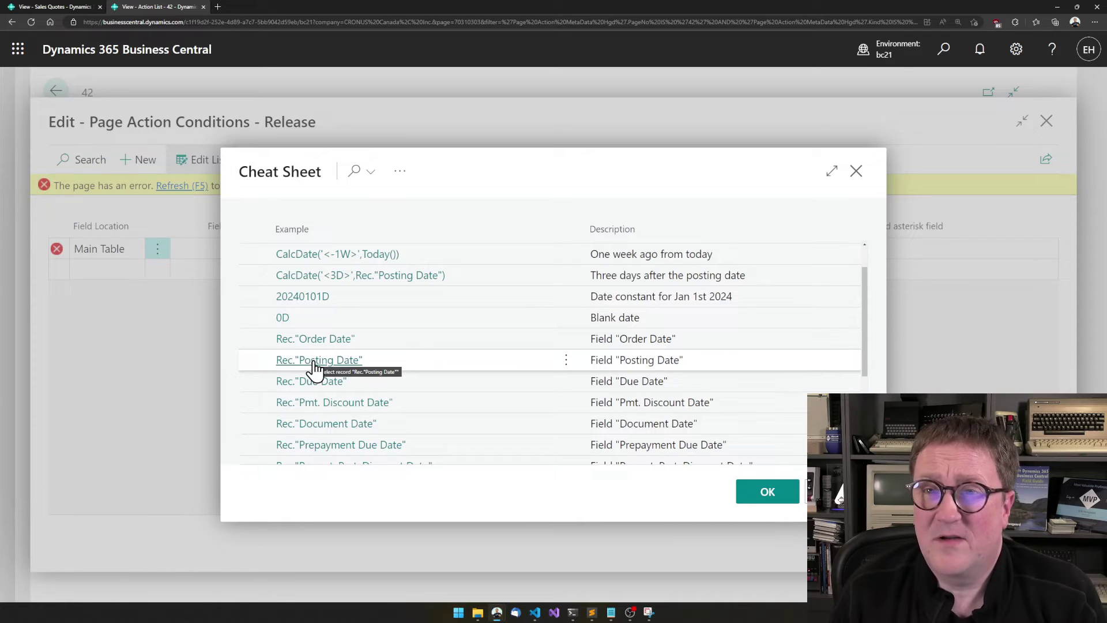
{"action": "scroll", "coordinate": [315, 367], "scroll_direction": "up", "scroll_amount": 1}
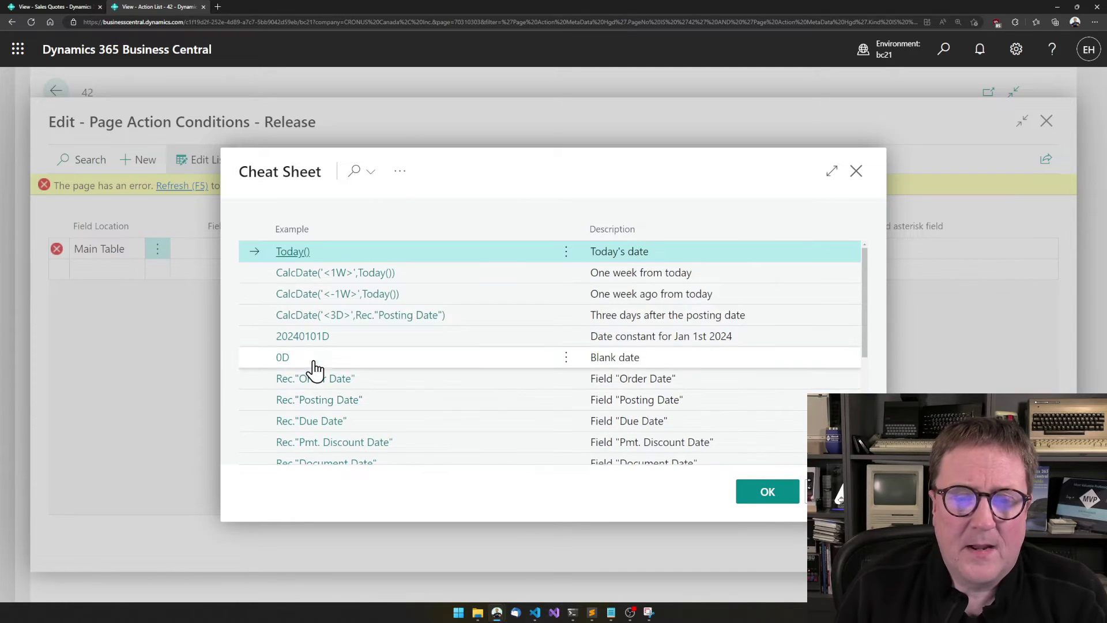
{"action": "left_click", "coordinate": [639, 282]}
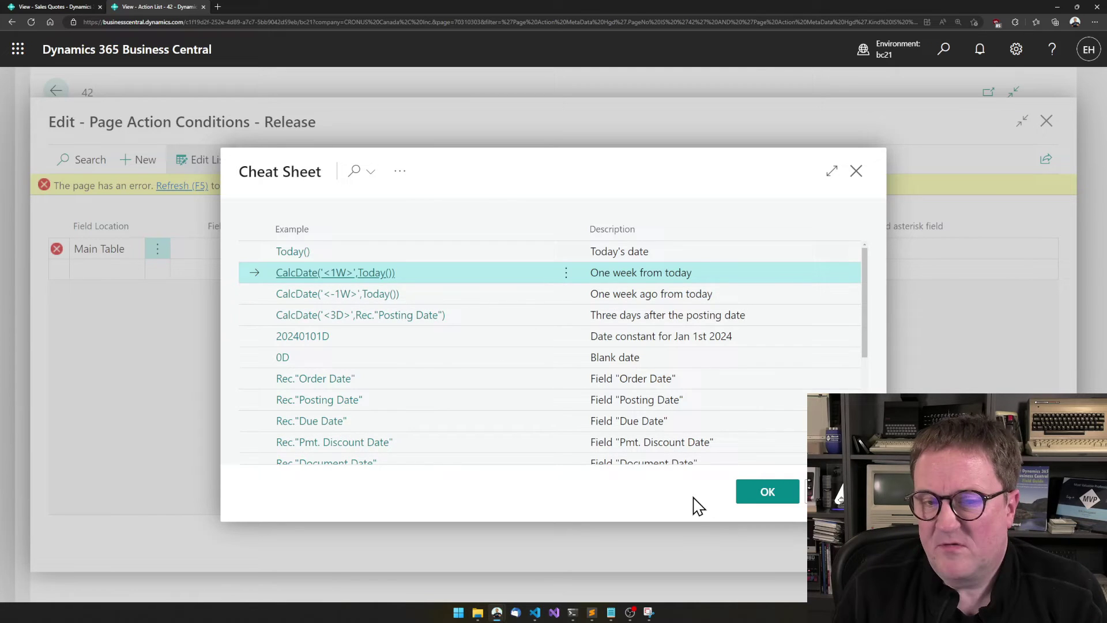
{"action": "left_click", "coordinate": [761, 490]}
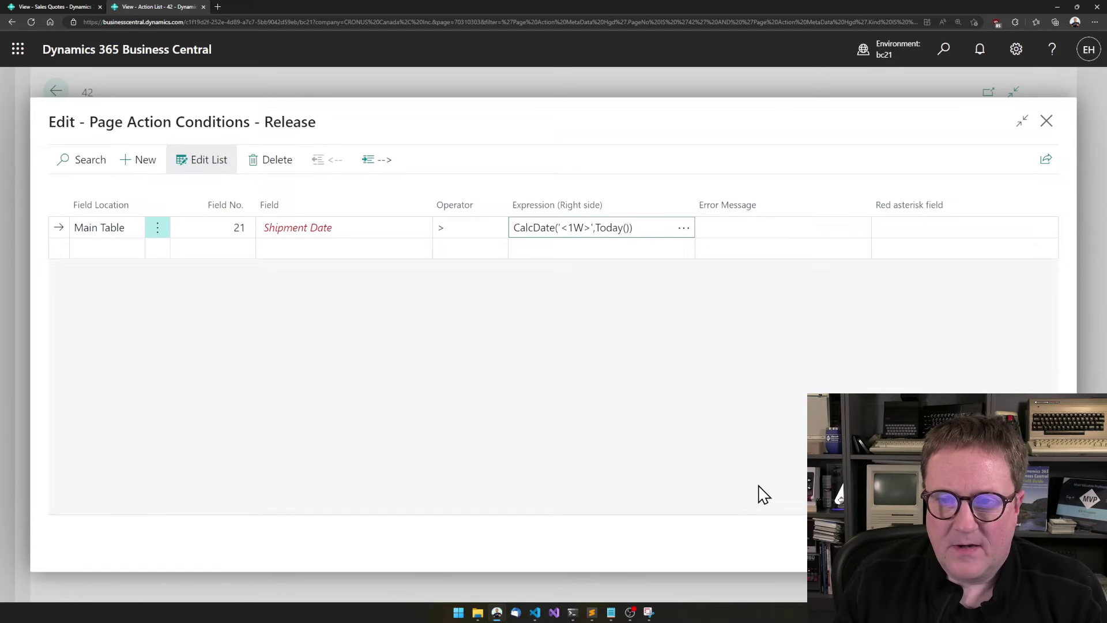
Replace 1W with 7D so the expression reads CalcDate('<7D>',Today())
{"action": "key", "text": "Left"}
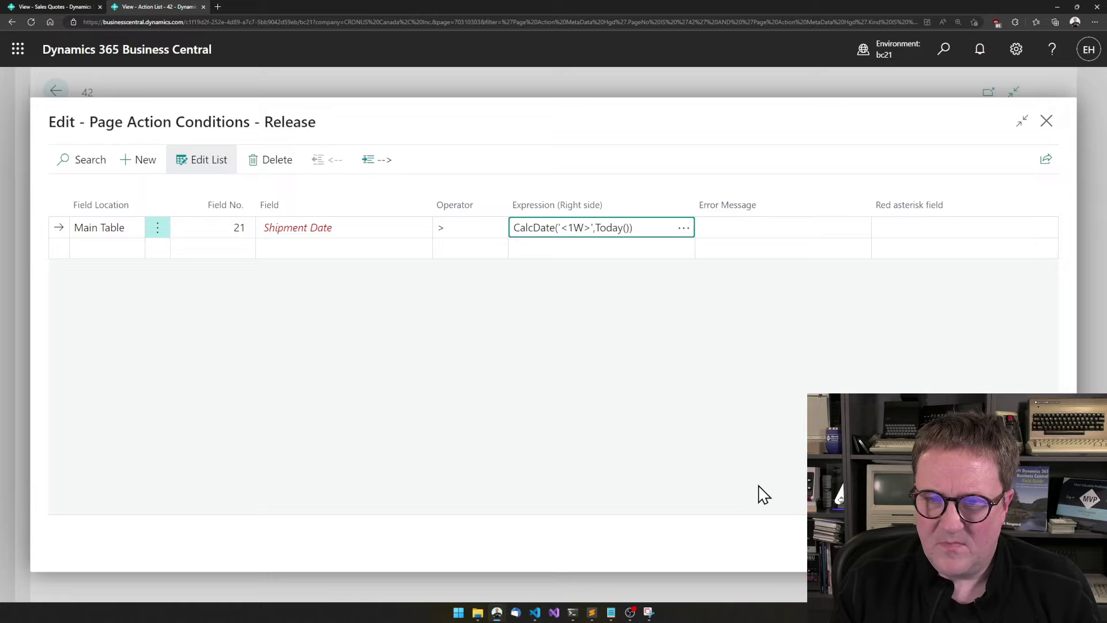
{"action": "key", "text": "BackSpace"}
{"action": "key", "text": "BackSpace"}
{"action": "type", "text": "7D"}
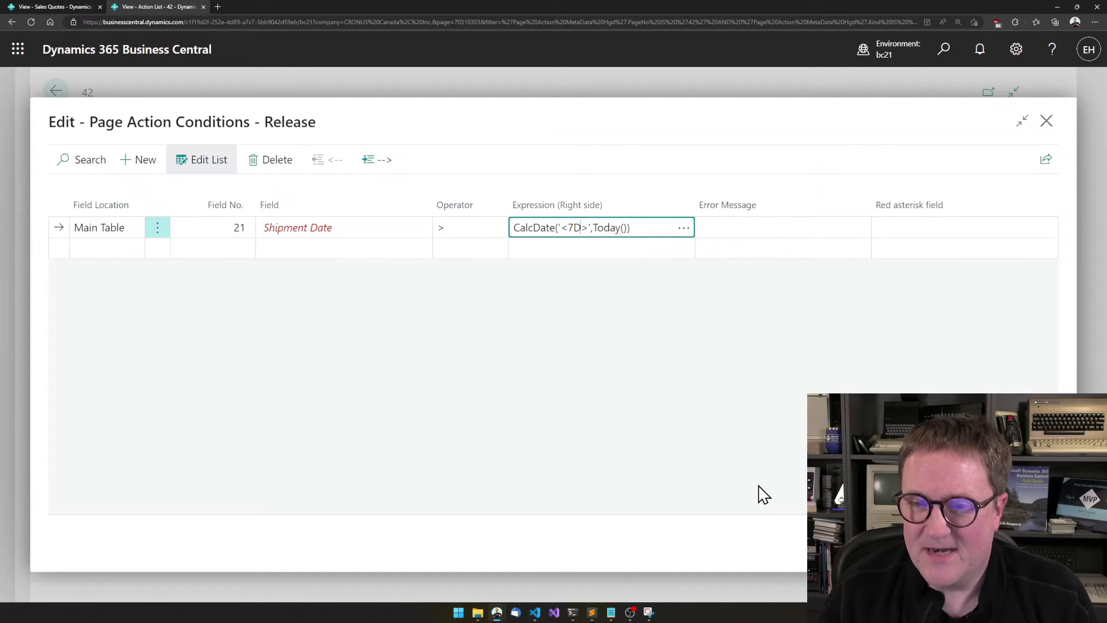
{"action": "key", "text": "Tab"}
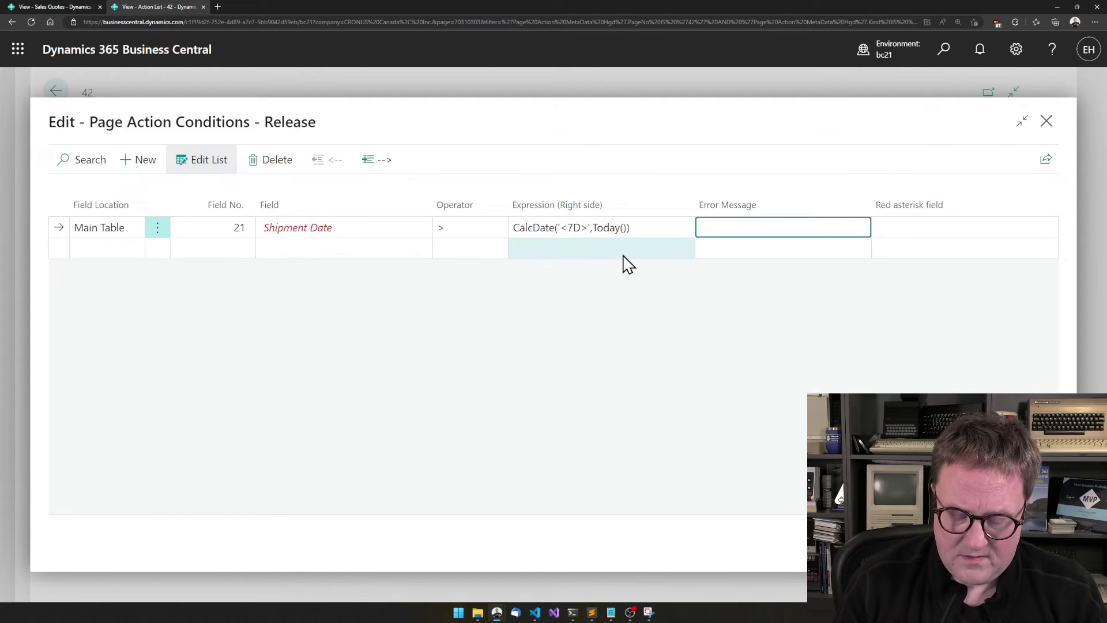
Enter the error message 'Shipment date must be one week in the future' and mark Shipment Date with the red asterisk
{"action": "type", "text": "ent date must be one week"}
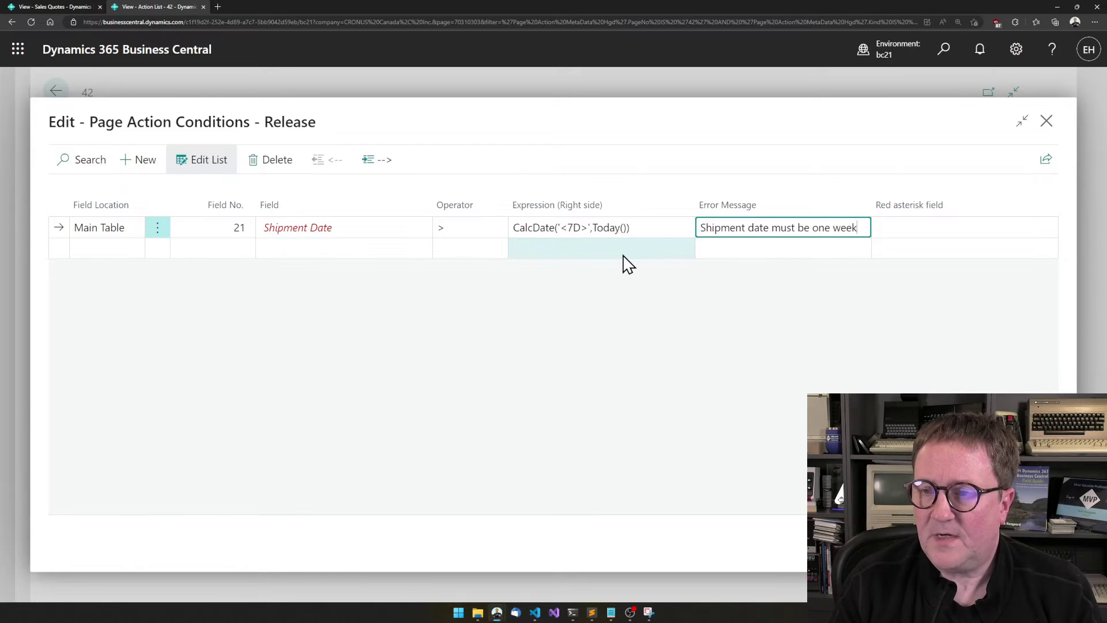
{"action": "type", "text": "the"}
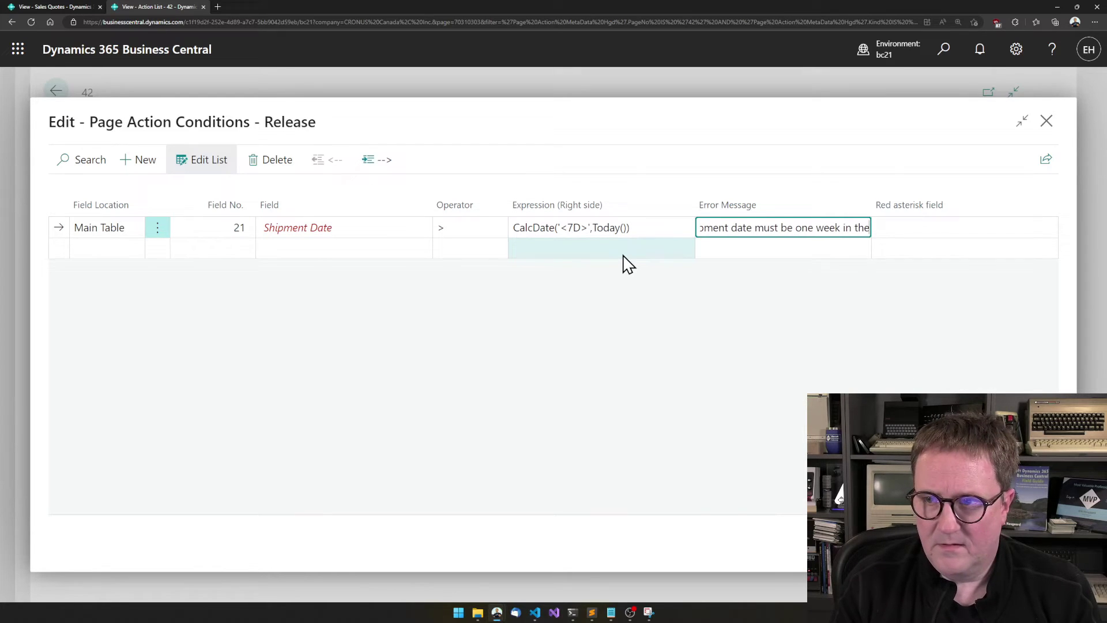
{"action": "type", "text": " future"}
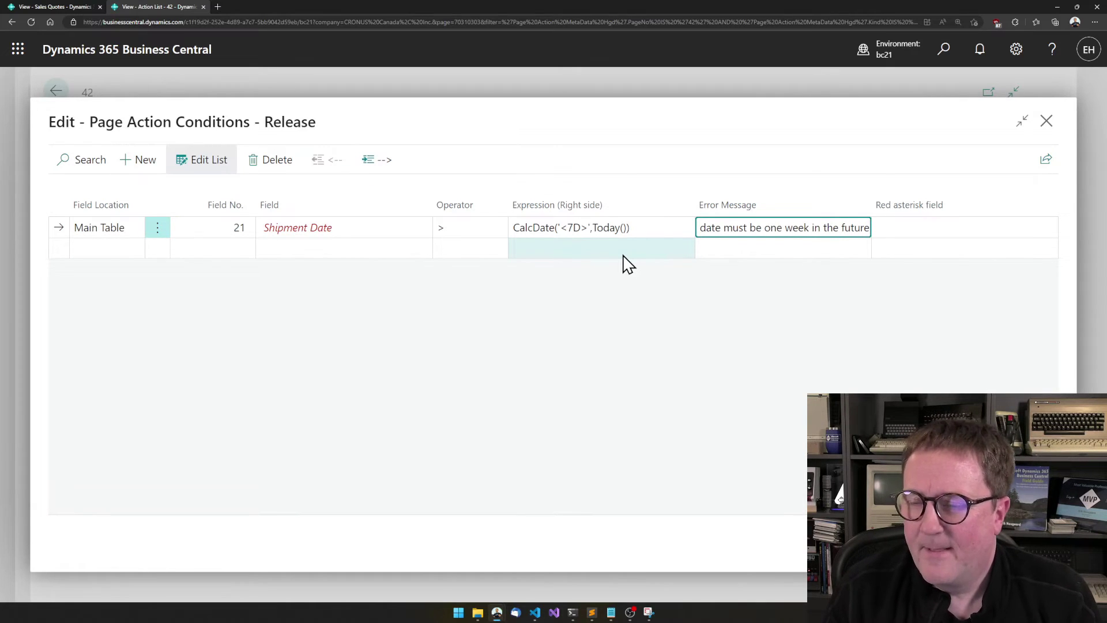
{"action": "key", "text": "Tab"}
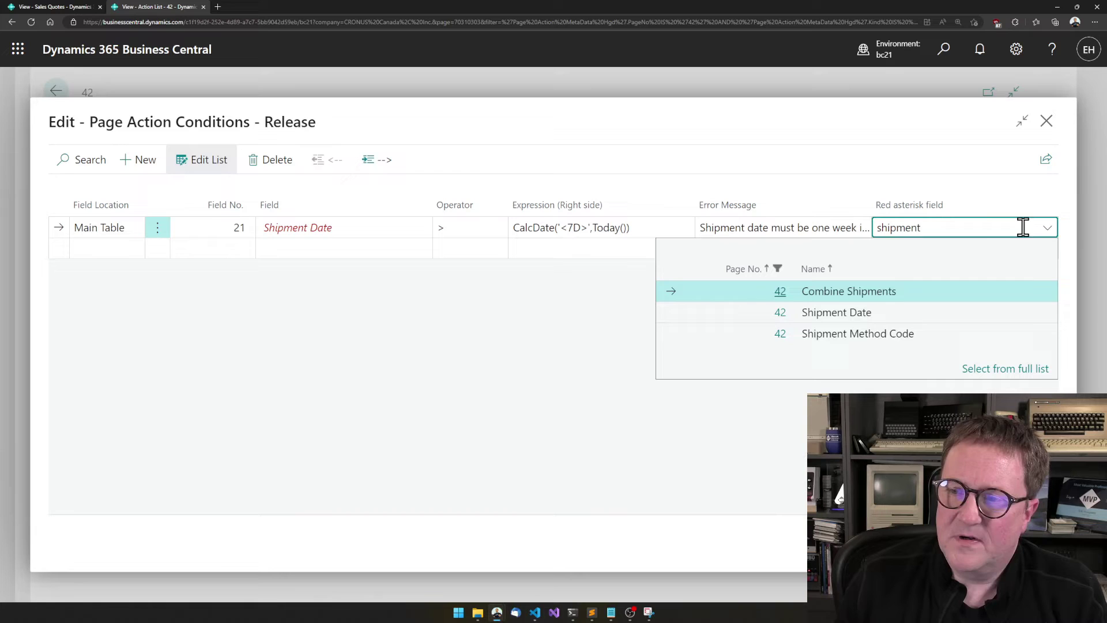
{"action": "left_click", "coordinate": [836, 313]}
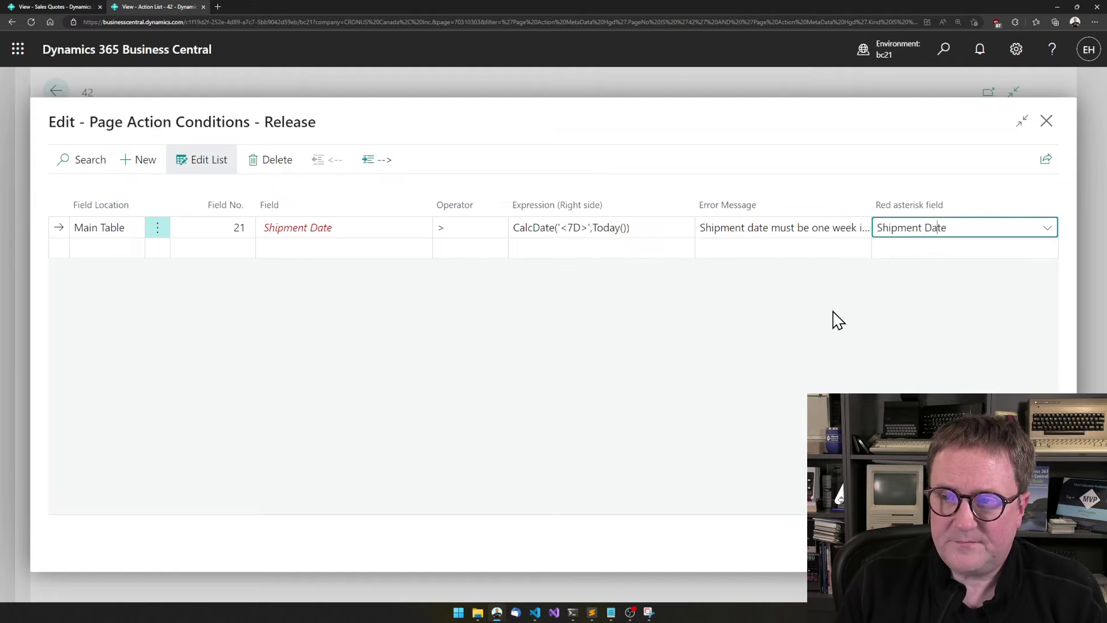
{"action": "key", "text": "Down"}
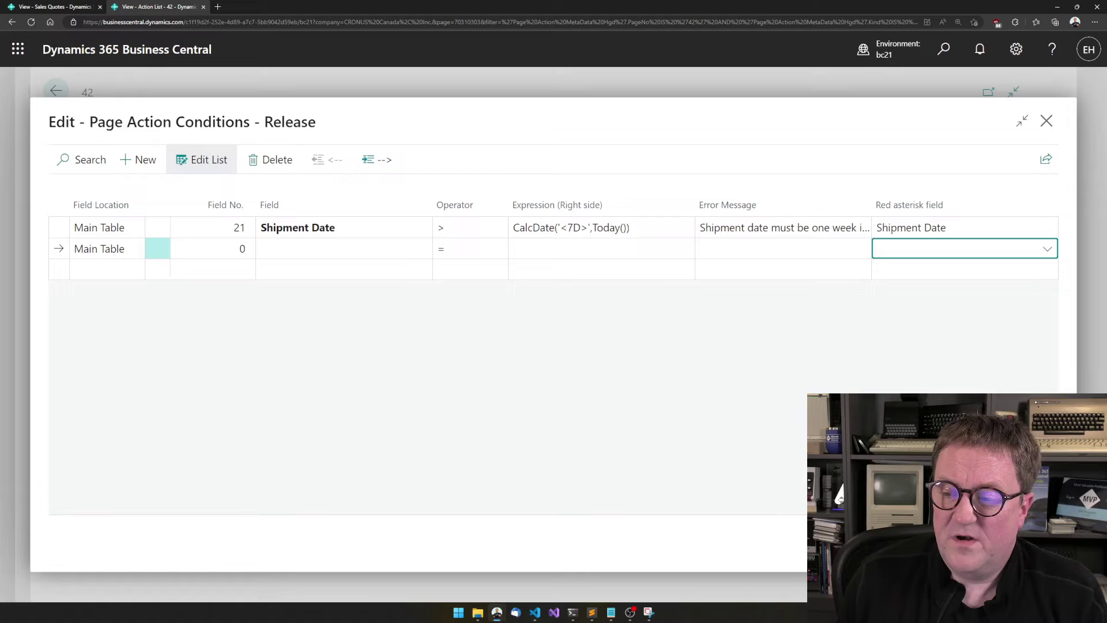
Close the conditions editor, Customize Page card and Pages list to return to Simple Object Designer
{"action": "key", "text": "Escape"}
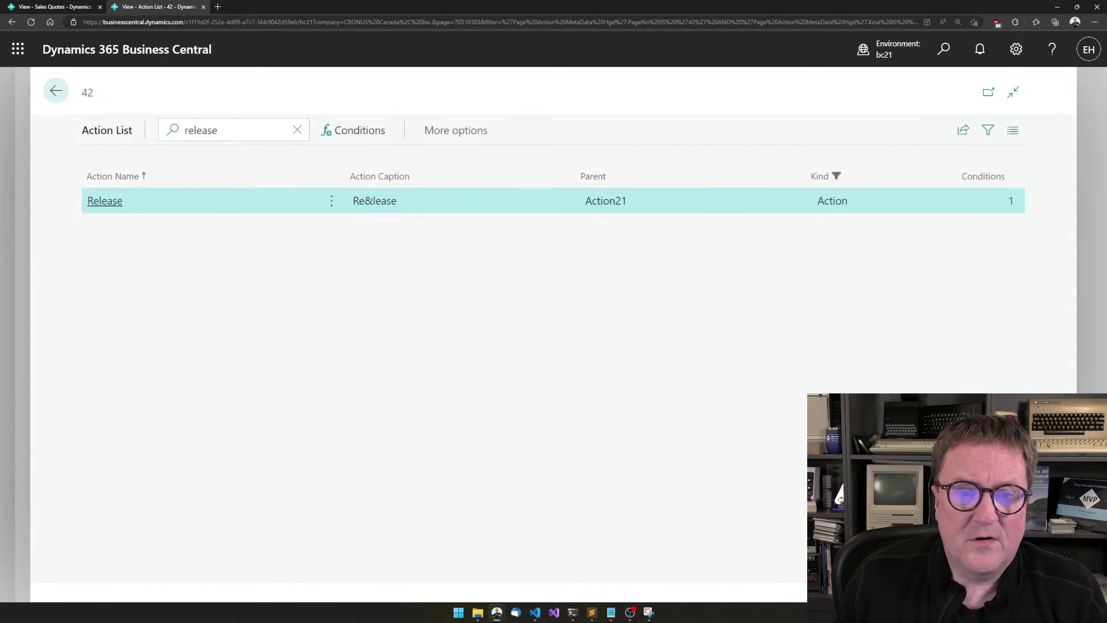
{"action": "left_click", "coordinate": [53, 93]}
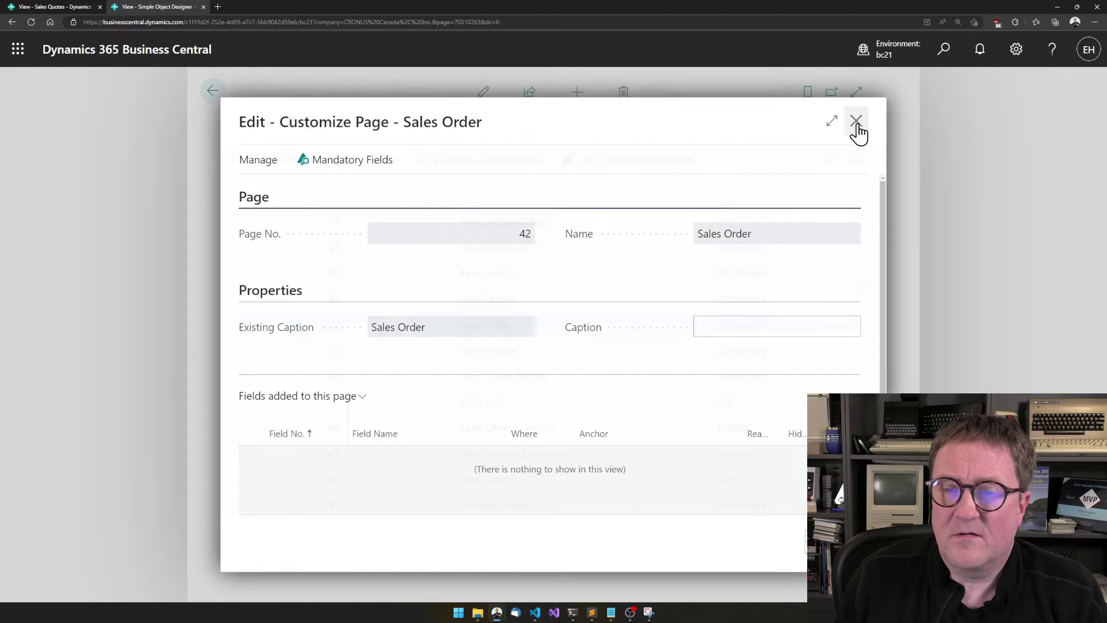
{"action": "left_click", "coordinate": [856, 122]}
{"action": "left_click", "coordinate": [857, 121]}
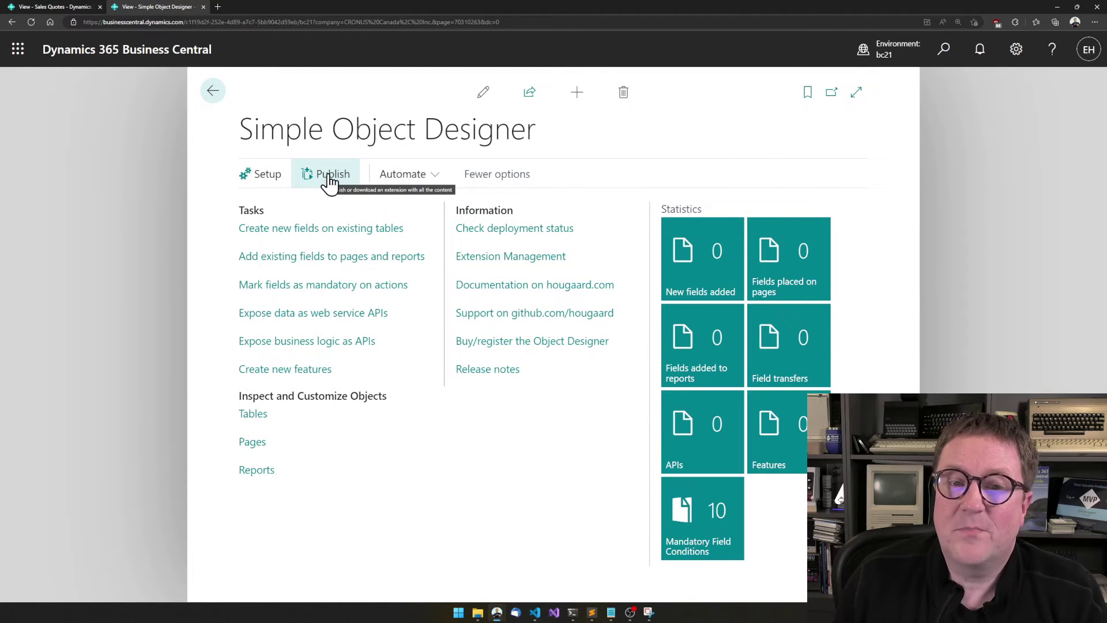
Publish the extension to this environment rather than only downloading it
{"action": "left_click", "coordinate": [330, 182]}
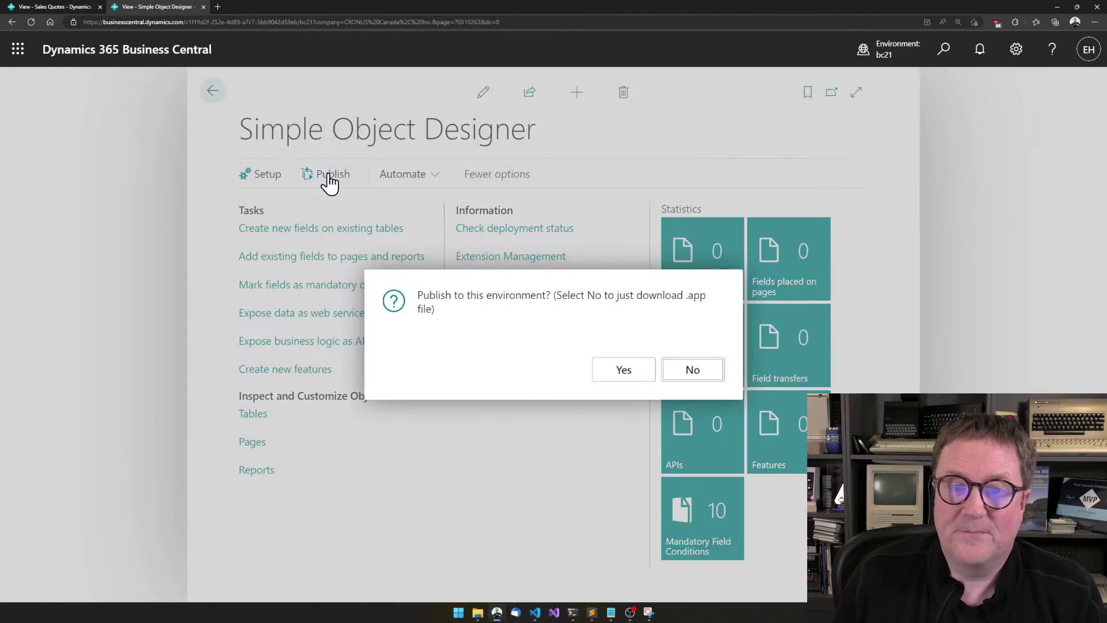
{"action": "left_click", "coordinate": [628, 372]}
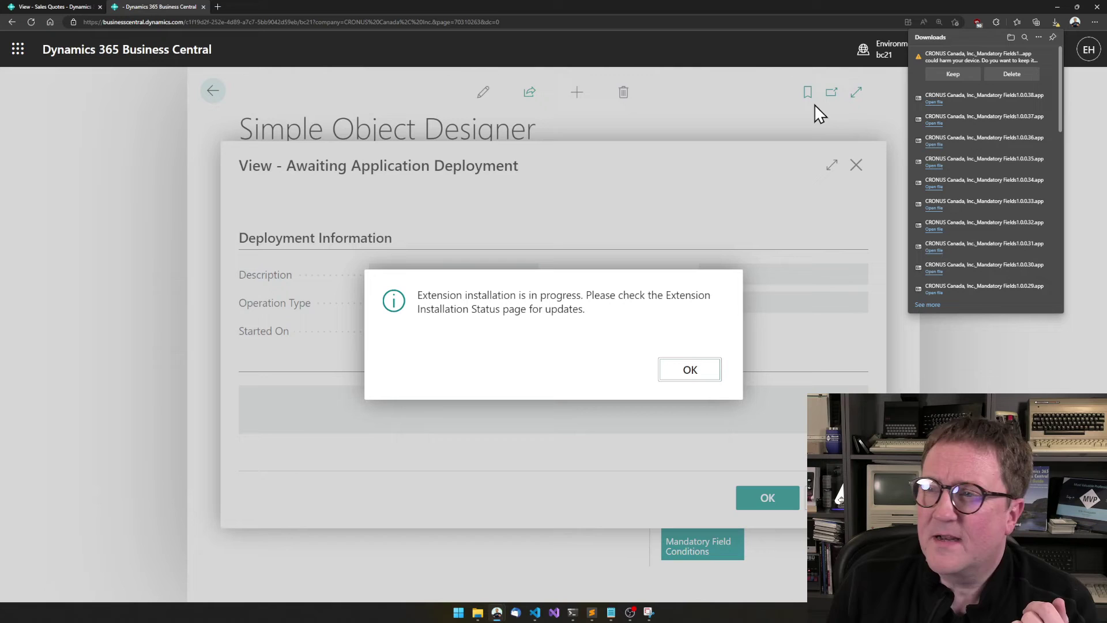
Keep the downloaded extension file and dismiss the installation-in-progress message
{"action": "left_click", "coordinate": [956, 74]}
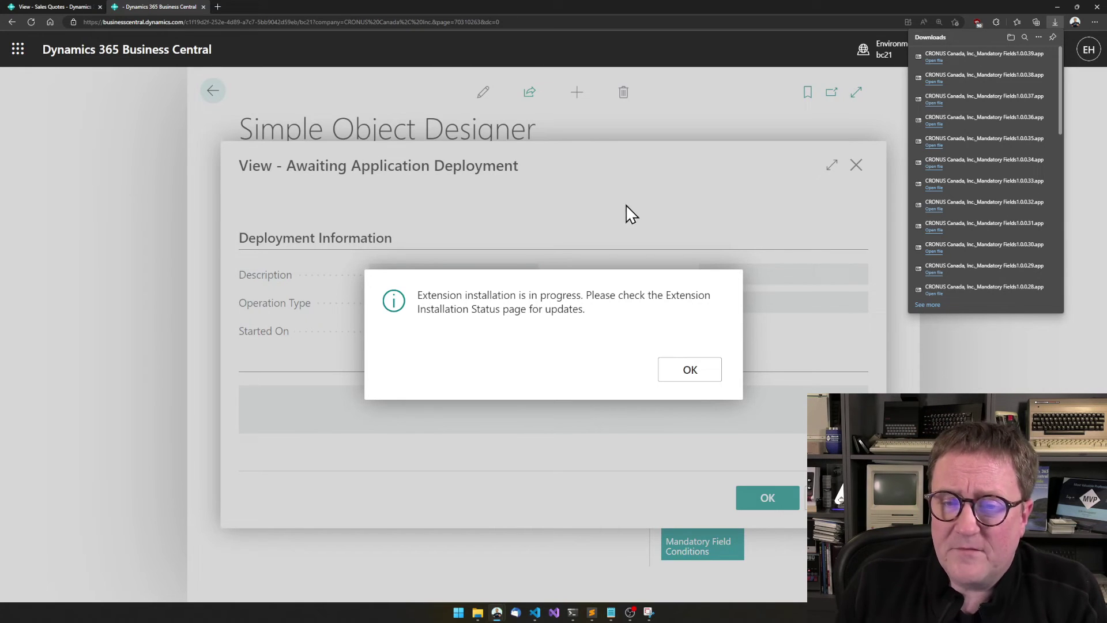
{"action": "left_click", "coordinate": [686, 372]}
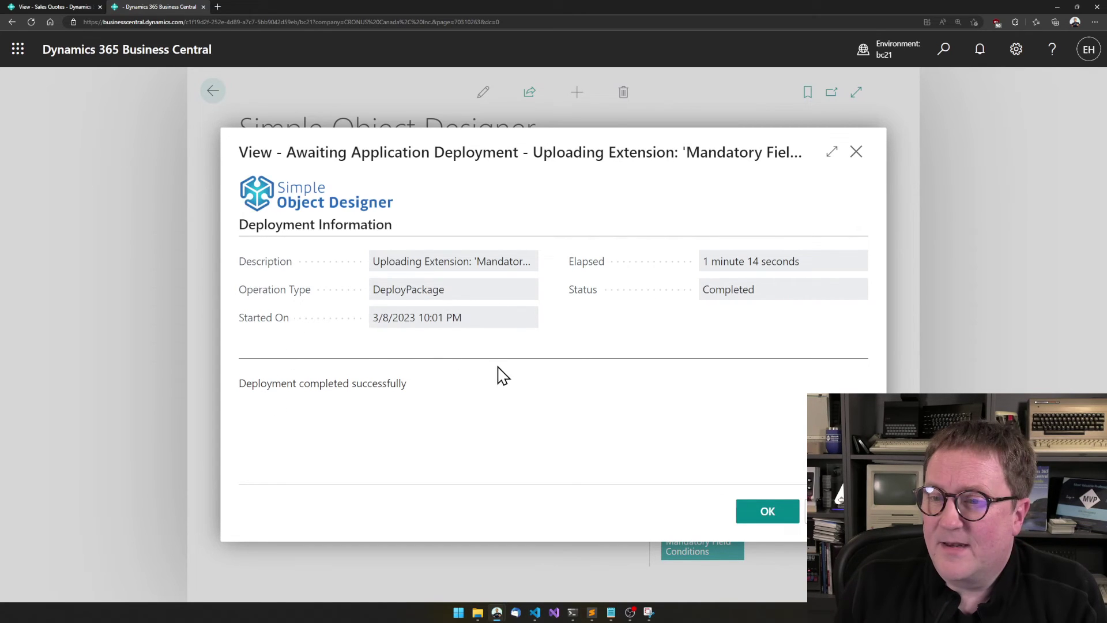
Close the deployment summary and open the Sales Orders list via 'sales order' search
{"action": "left_click", "coordinate": [772, 512]}
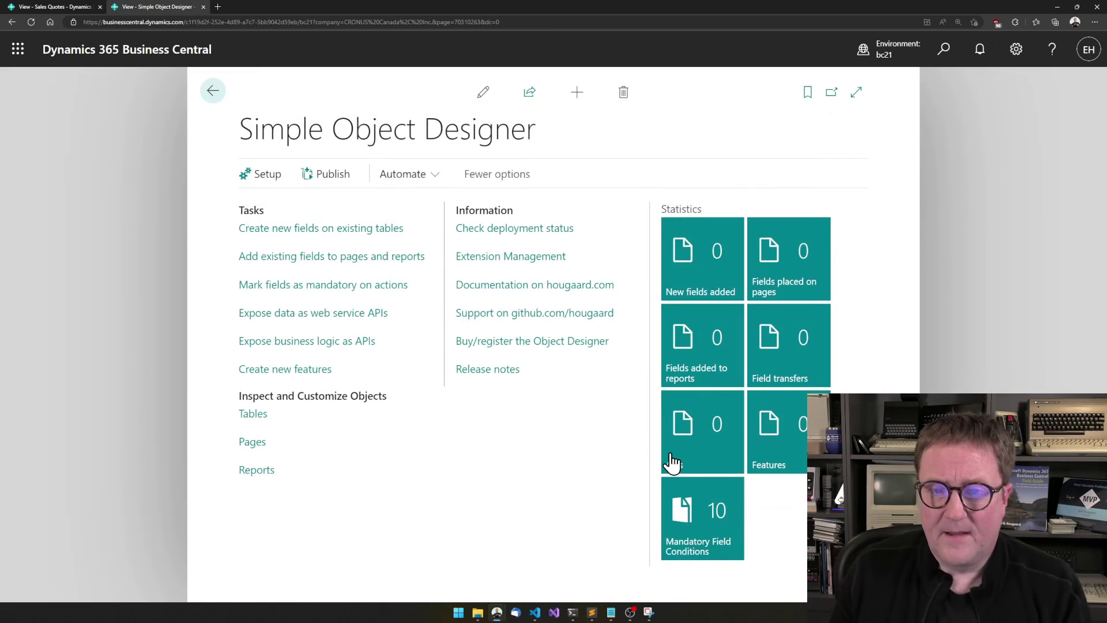
{"action": "key", "text": "alt+q"}
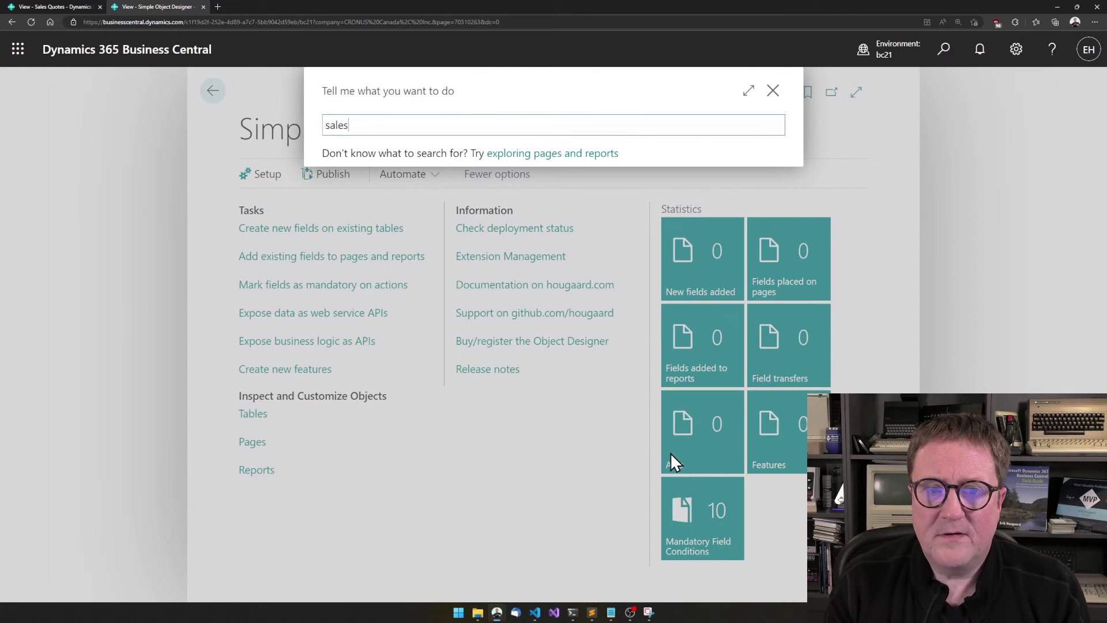
{"action": "type", "text": "sales order"}
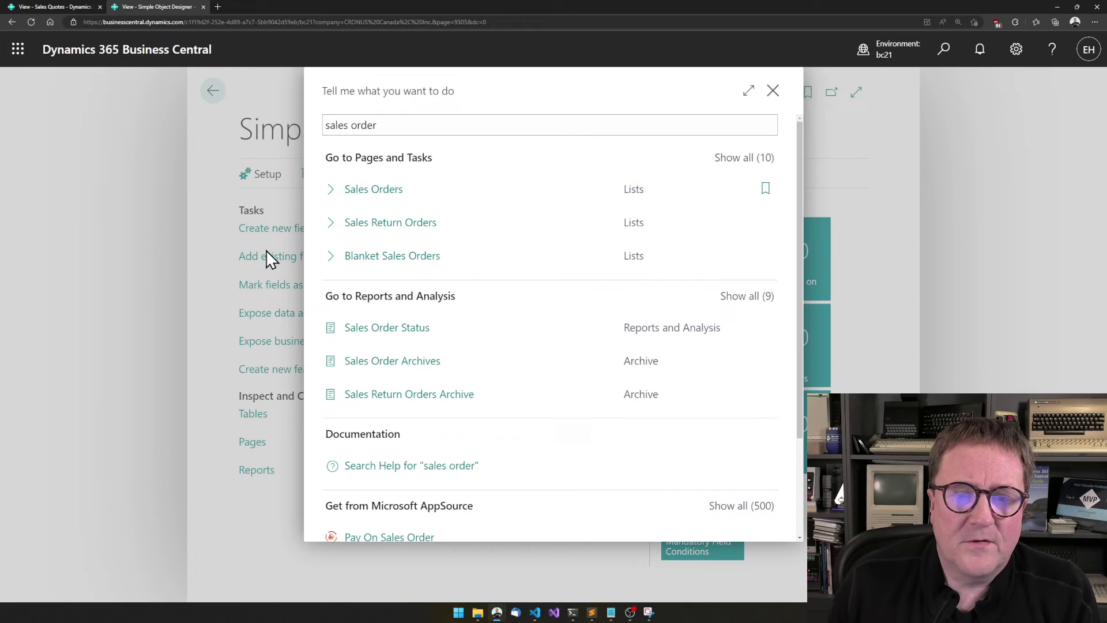
{"action": "key", "text": "Return"}
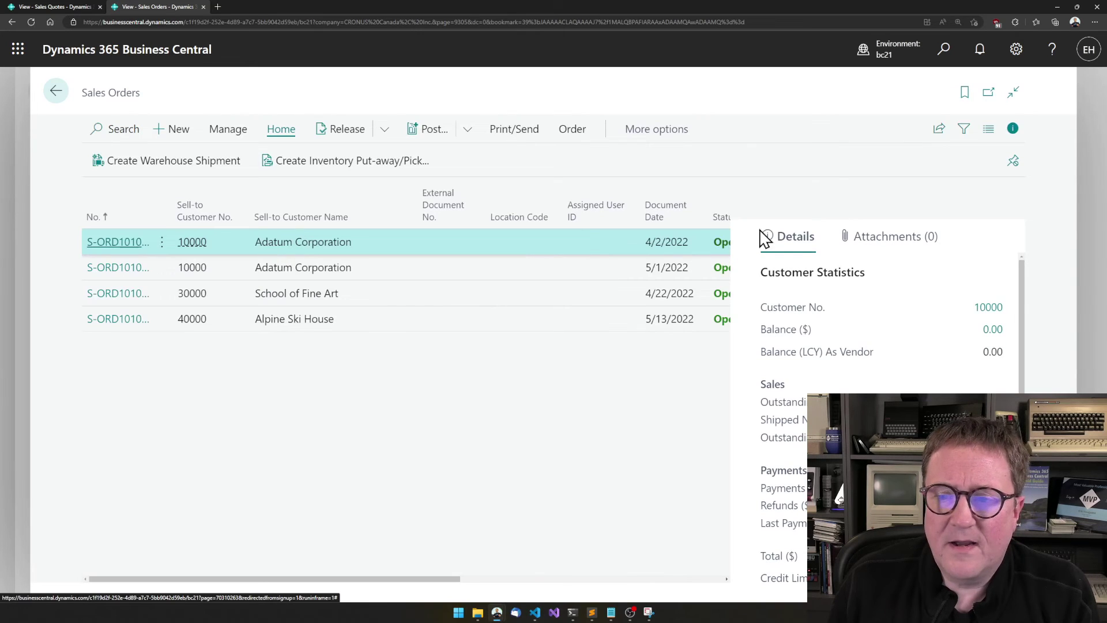
Open the Adatum Corporation sales order and view its Shipping and Billing section with Shipment Date blank
{"action": "left_click", "coordinate": [1013, 128]}
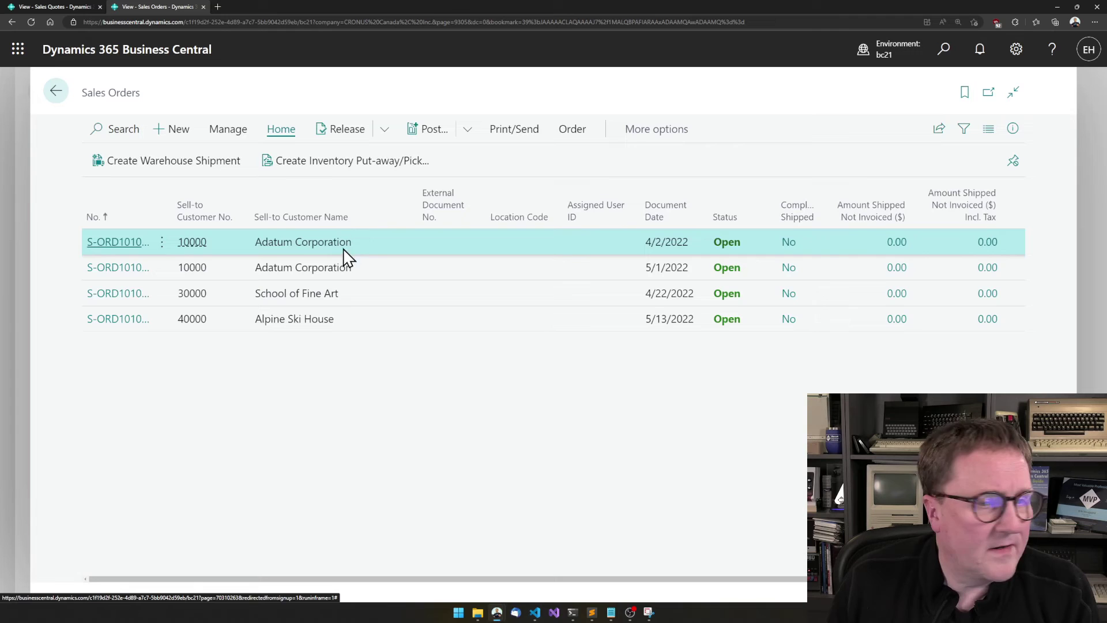
{"action": "left_click", "coordinate": [124, 260]}
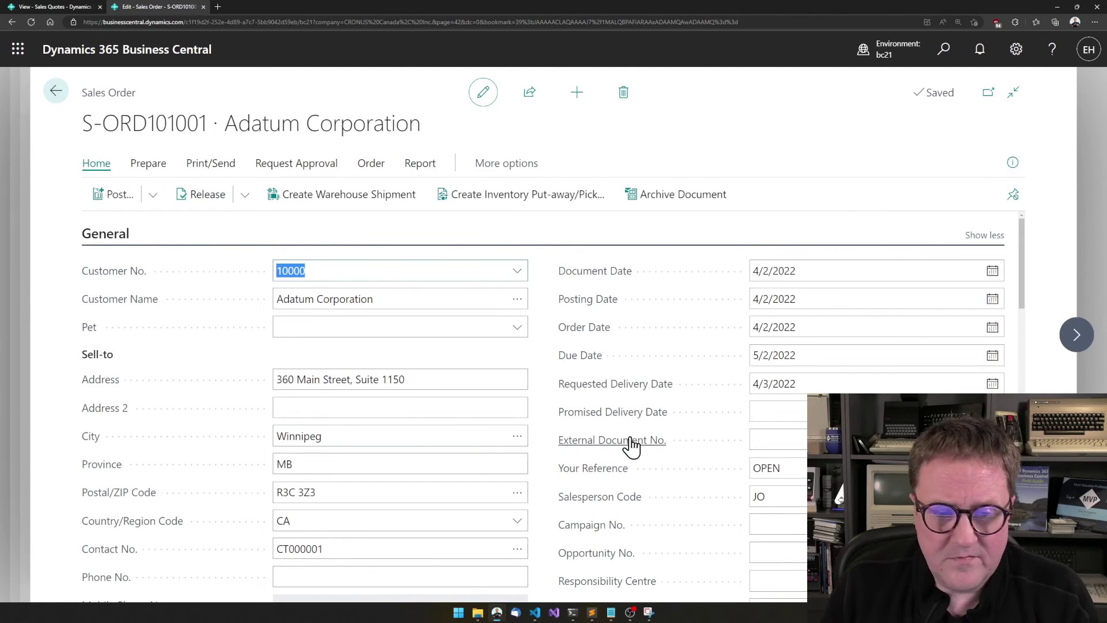
{"action": "scroll", "coordinate": [628, 442], "scroll_direction": "down", "scroll_amount": 2}
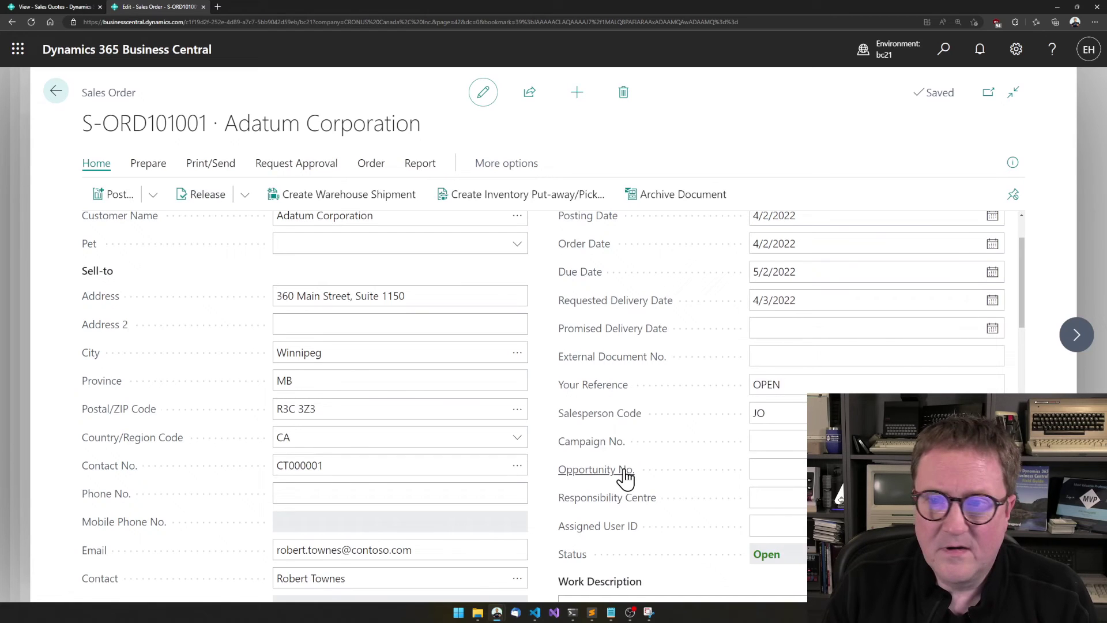
{"action": "scroll", "coordinate": [624, 472], "scroll_direction": "up", "scroll_amount": 2}
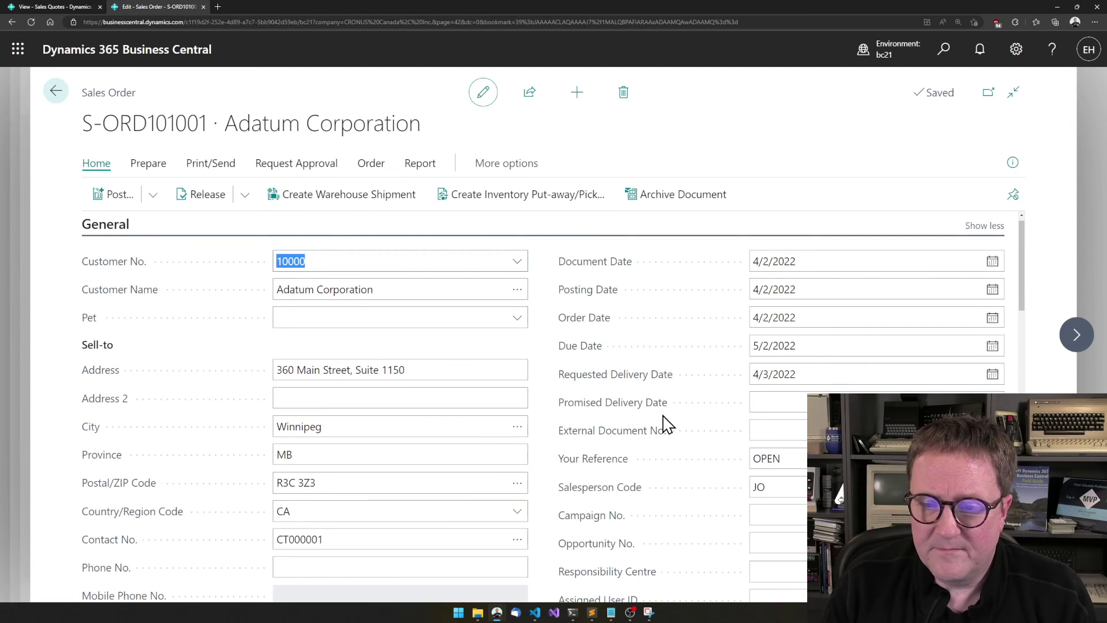
{"action": "scroll", "coordinate": [663, 427], "scroll_direction": "down", "scroll_amount": 15}
{"action": "scroll", "coordinate": [667, 424], "scroll_direction": "down", "scroll_amount": 8}
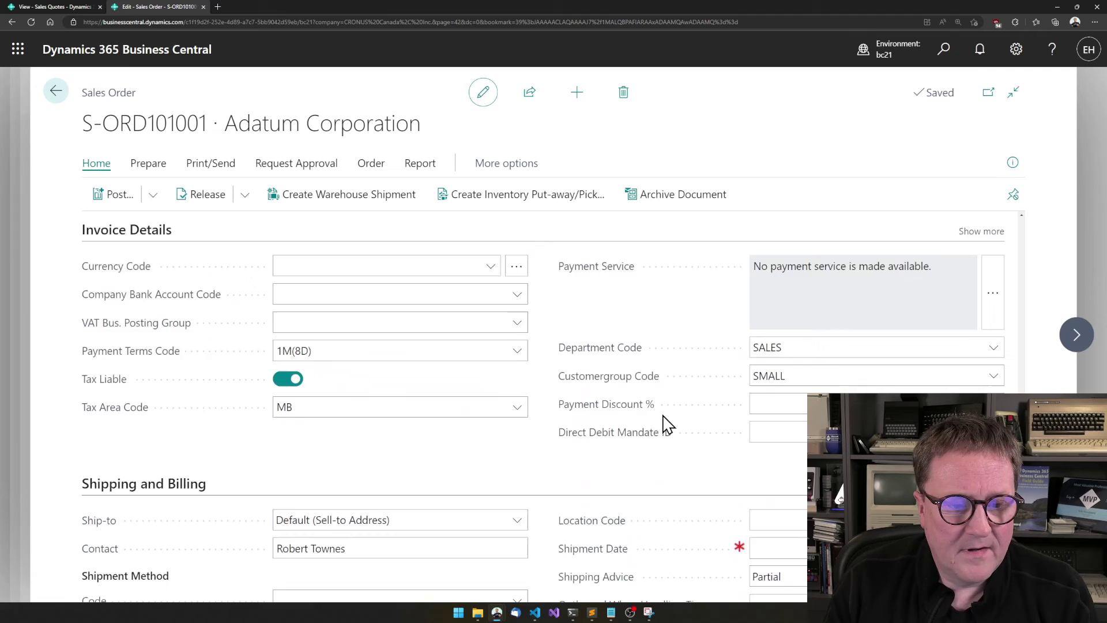
{"action": "mouse_move", "coordinate": [650, 406]}
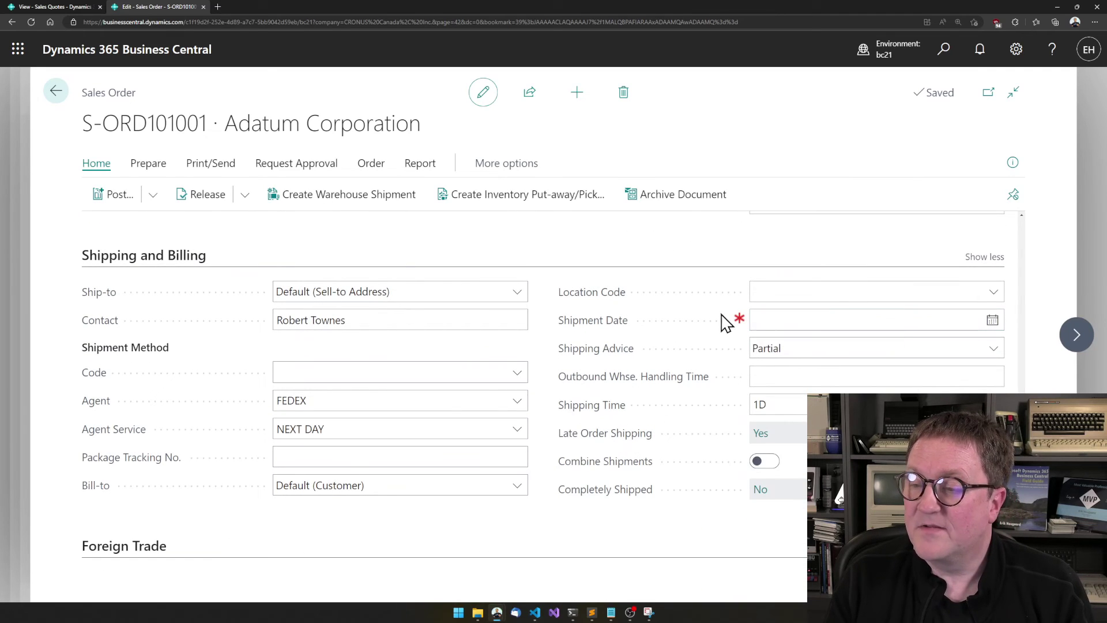
{"action": "mouse_move", "coordinate": [741, 332]}
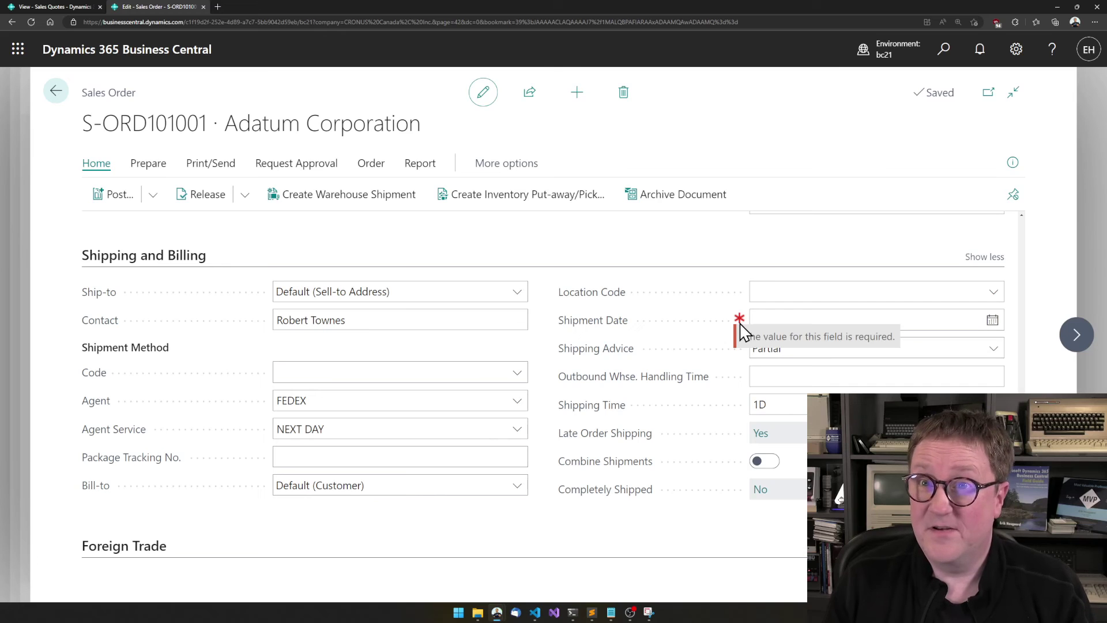
Try releasing the order, then after the one-week error enter a new Shipment Date and update lines
{"action": "left_click", "coordinate": [199, 199]}
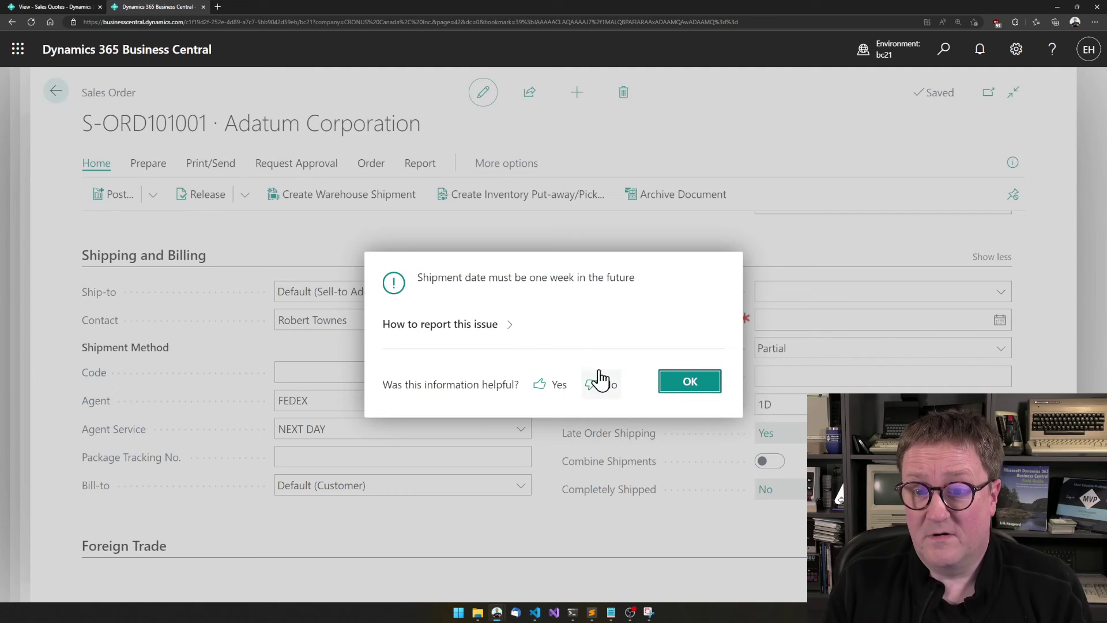
{"action": "left_click", "coordinate": [690, 381]}
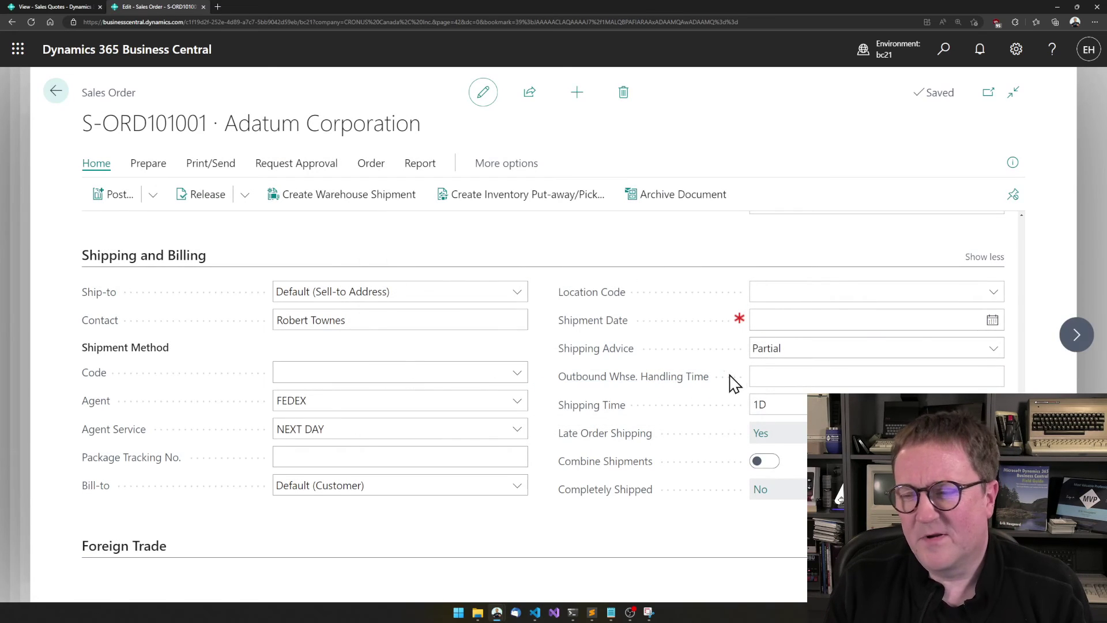
{"action": "left_click", "coordinate": [776, 322]}
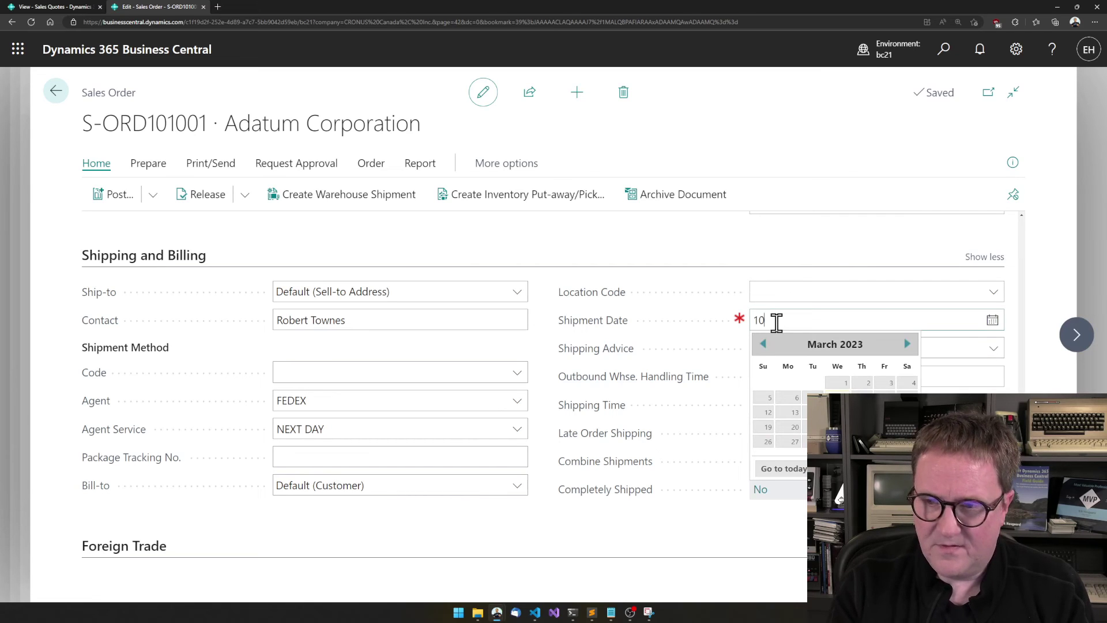
{"action": "key", "text": "Tab"}
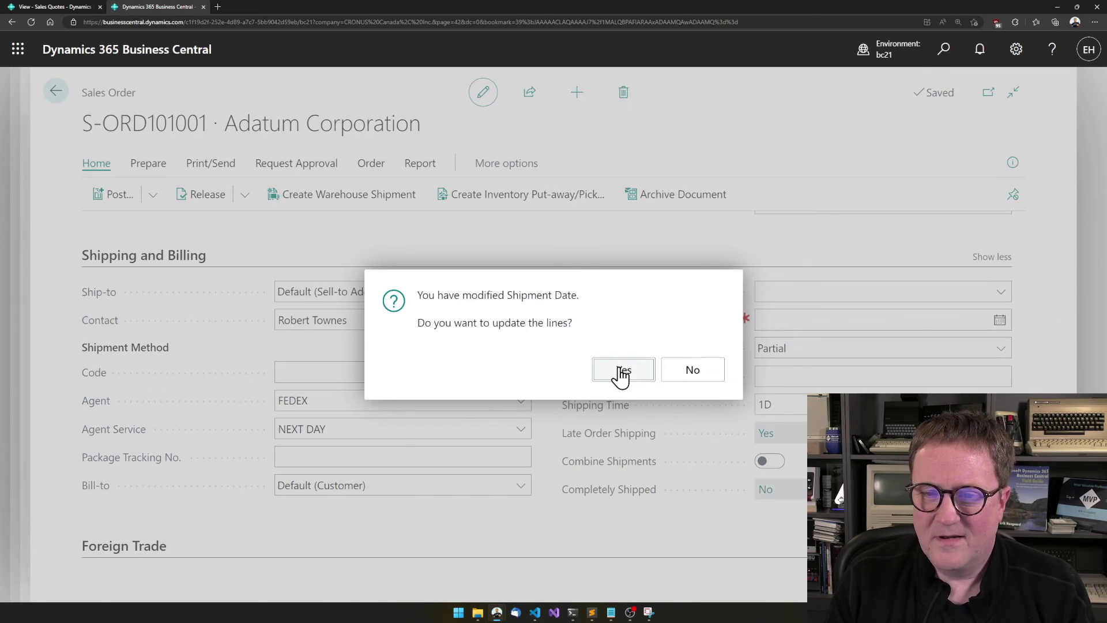
{"action": "left_click", "coordinate": [621, 374]}
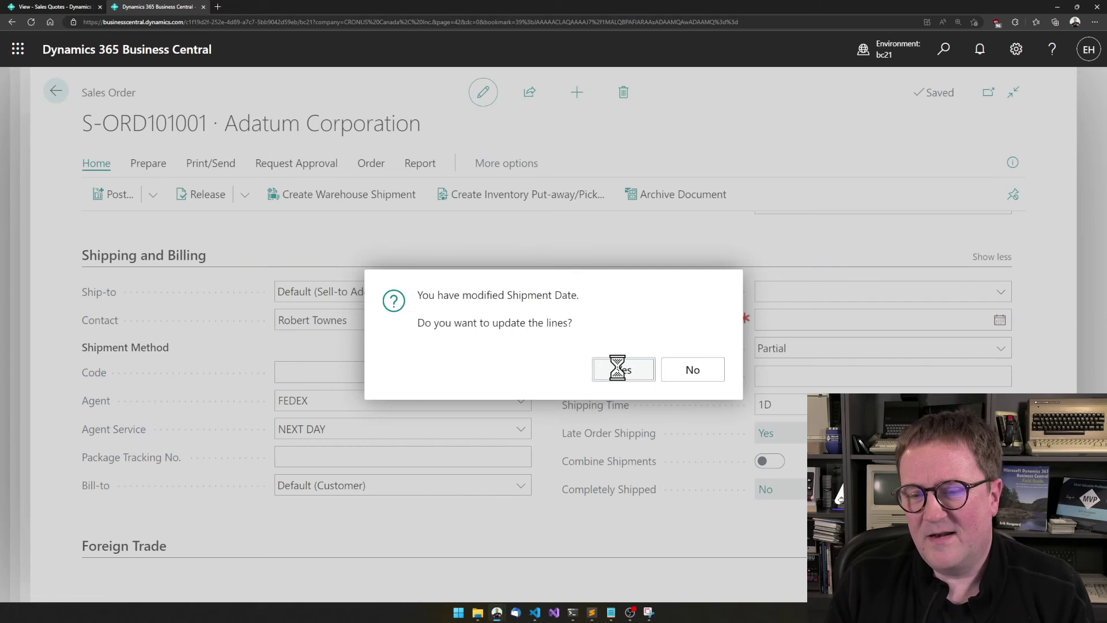
{"action": "left_click", "coordinate": [689, 373]}
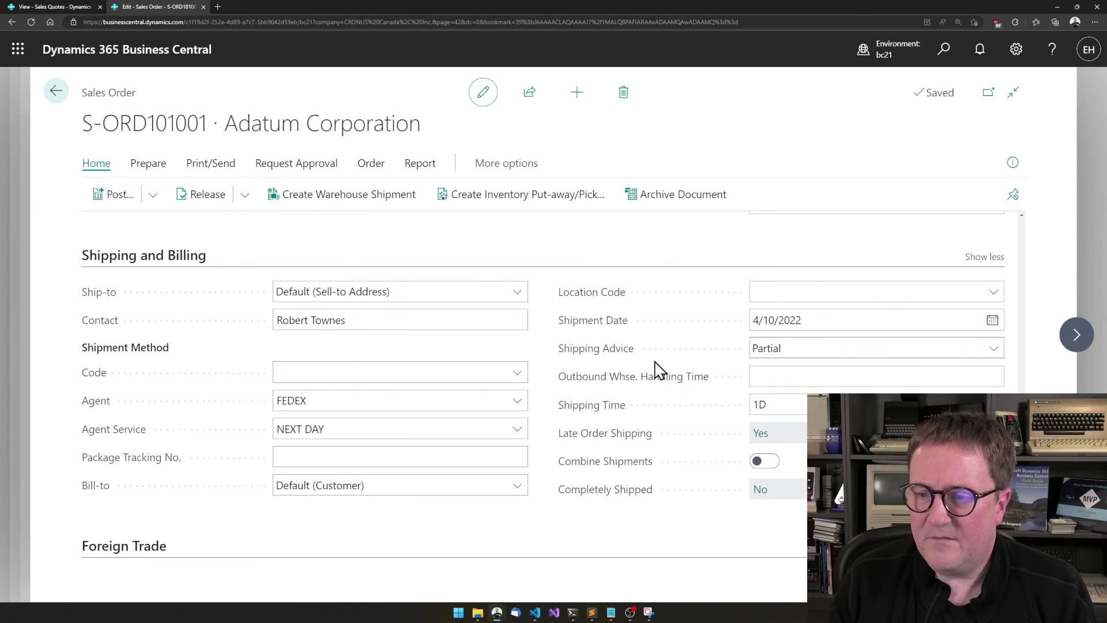
Correct the Shipment Date, agreeing to update the order lines and accepting the work-date warning
{"action": "left_click", "coordinate": [756, 318]}
{"action": "left_click", "coordinate": [756, 320]}
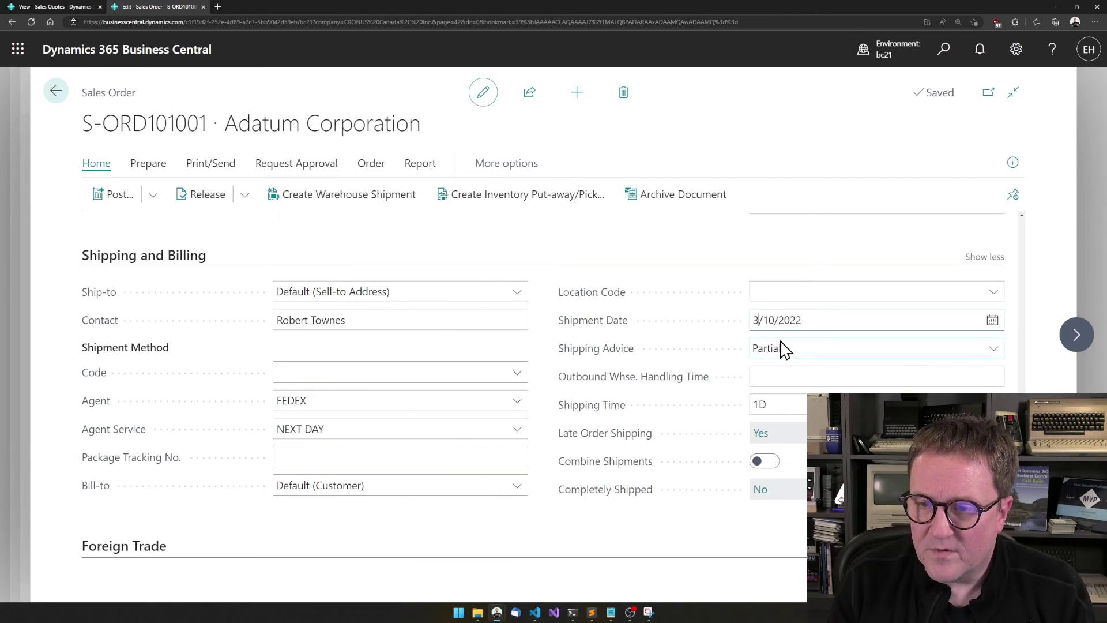
{"action": "left_click", "coordinate": [783, 349]}
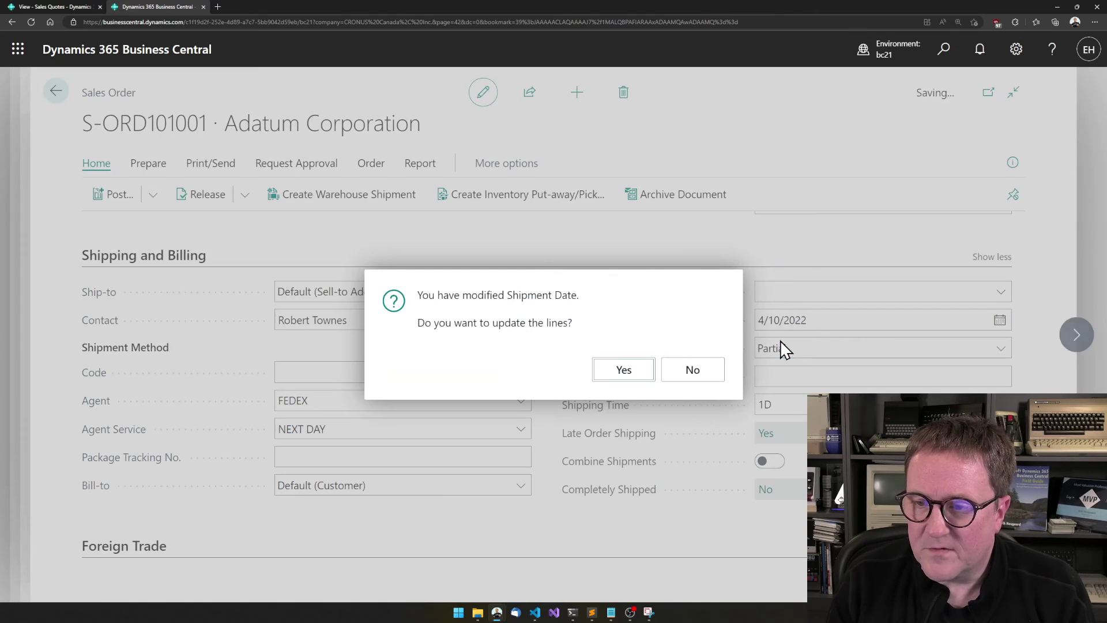
{"action": "left_click", "coordinate": [629, 372]}
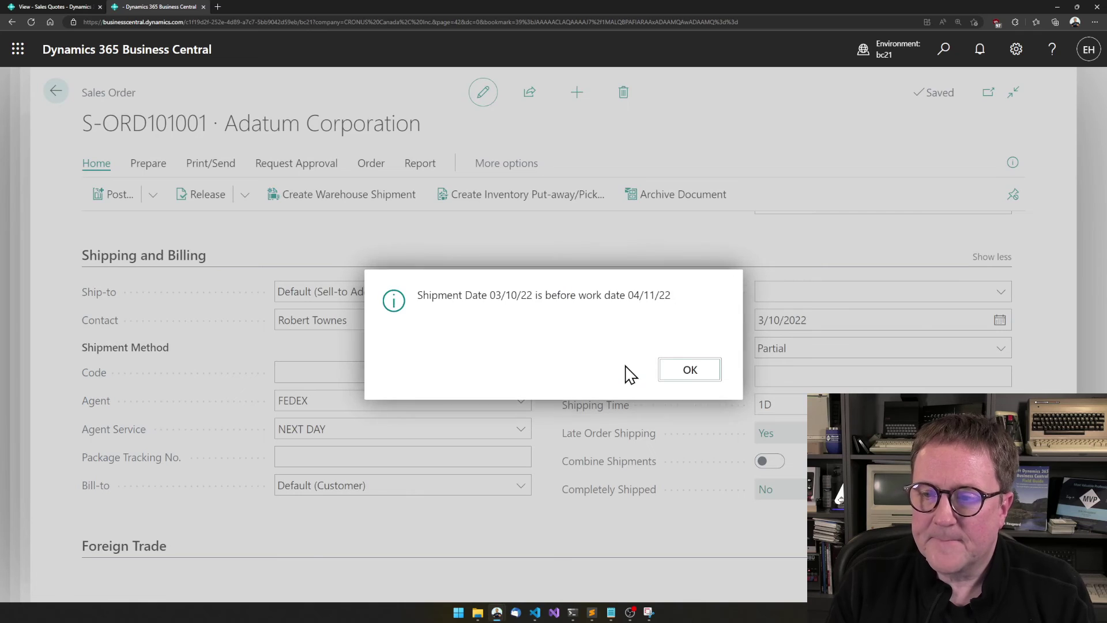
{"action": "left_click", "coordinate": [692, 370]}
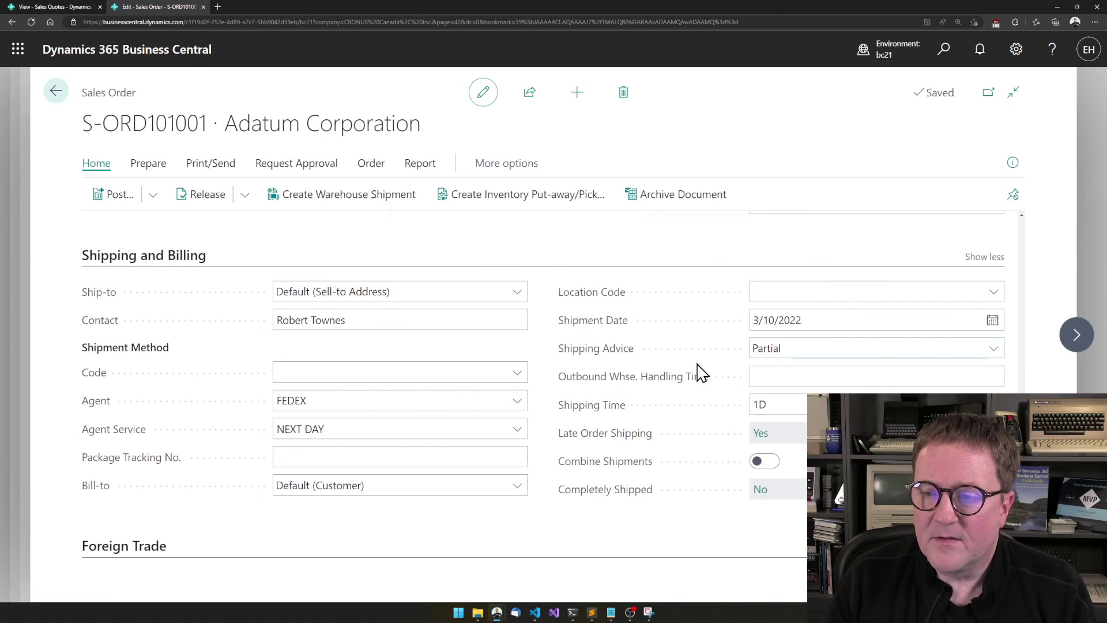
Retry the release, then change the Shipment Date to 3/16/2022 and update the order lines
{"action": "left_click", "coordinate": [199, 203]}
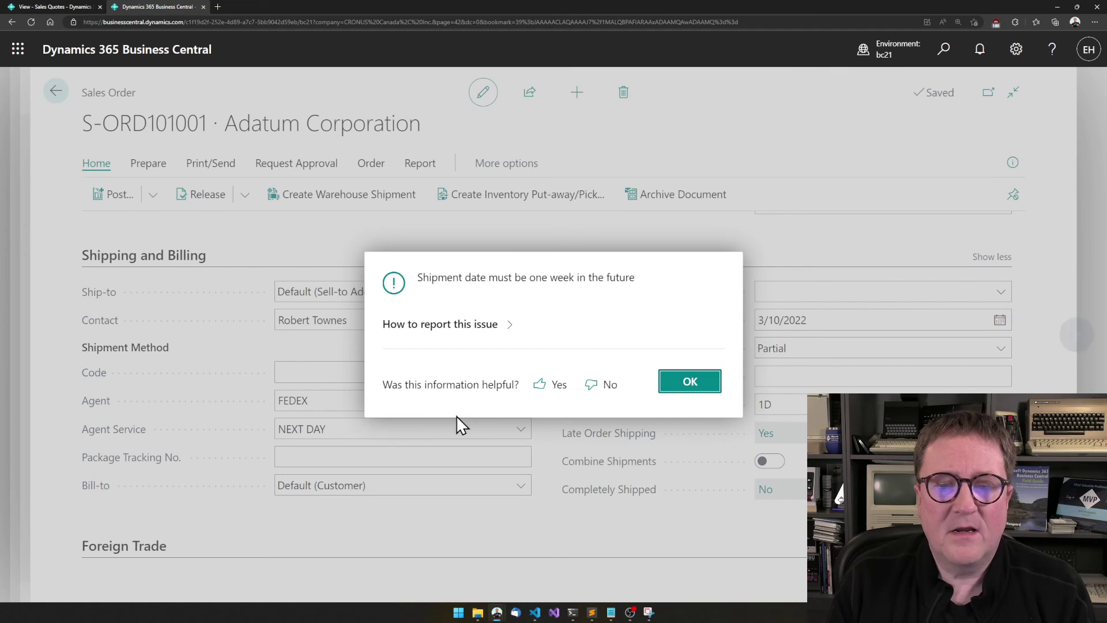
{"action": "left_click", "coordinate": [683, 383]}
{"action": "left_click", "coordinate": [774, 330]}
{"action": "double_click", "coordinate": [770, 322]}
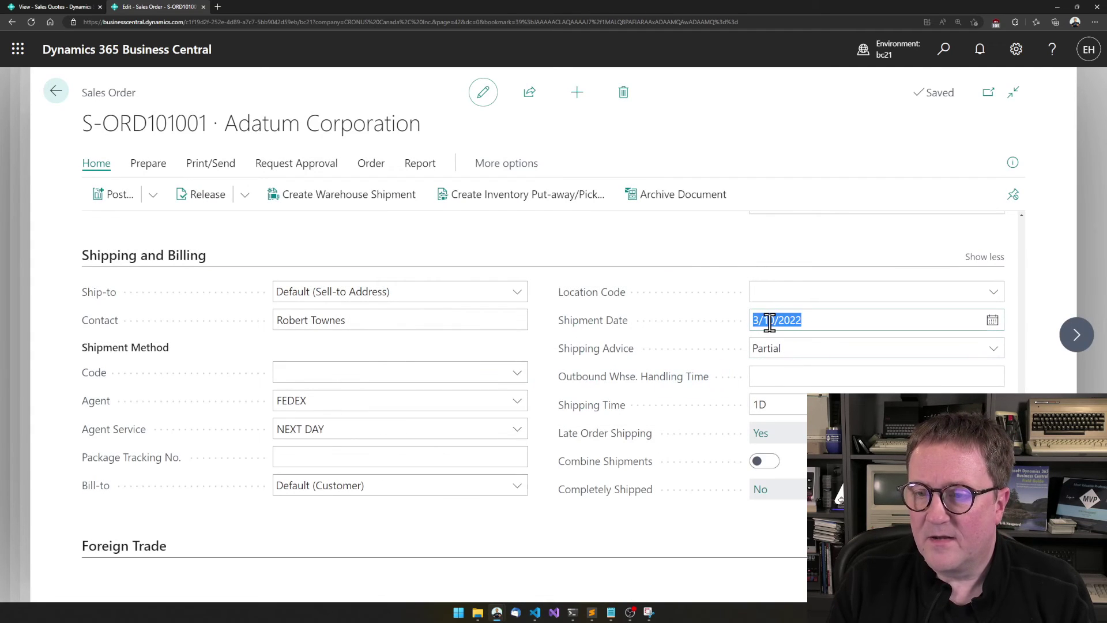
{"action": "left_click", "coordinate": [770, 320]}
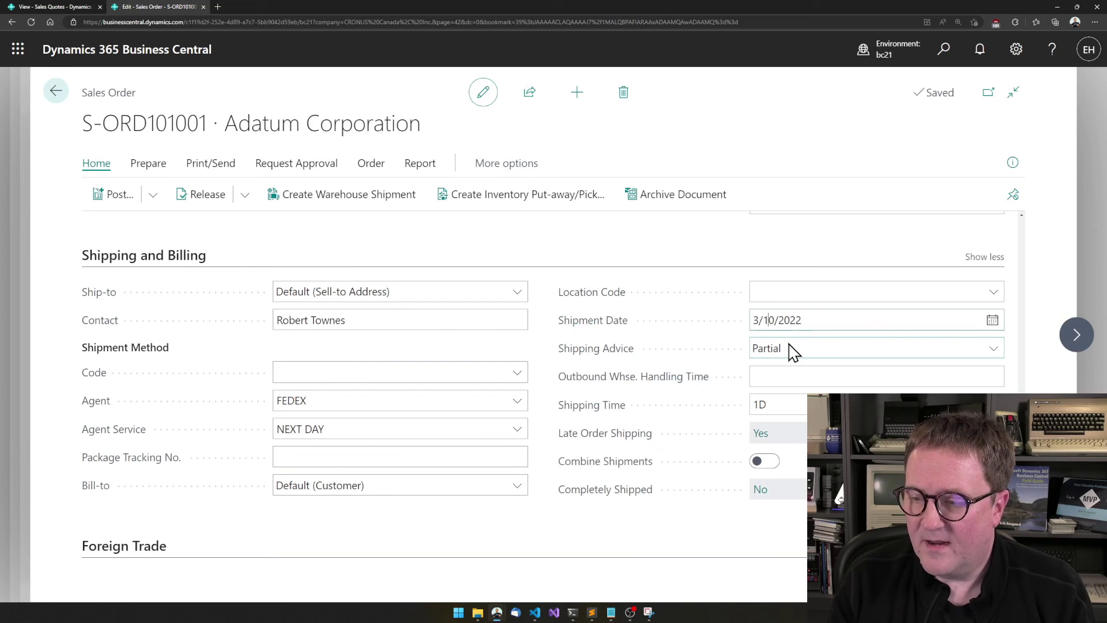
{"action": "key", "text": "Right"}
{"action": "type", "text": "0"}
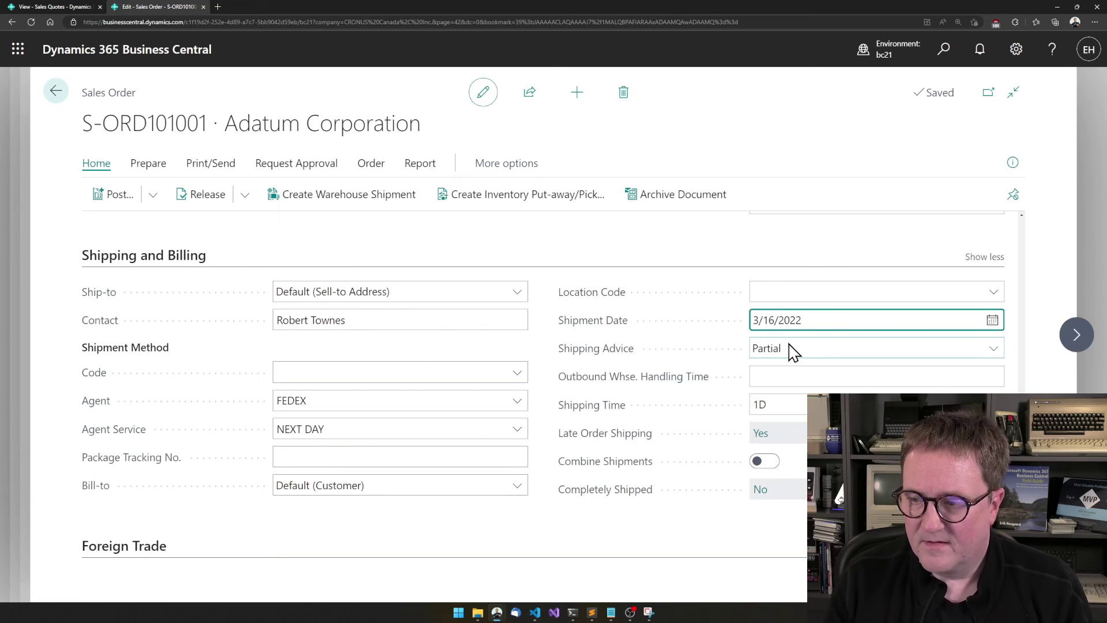
{"action": "key", "text": "Tab"}
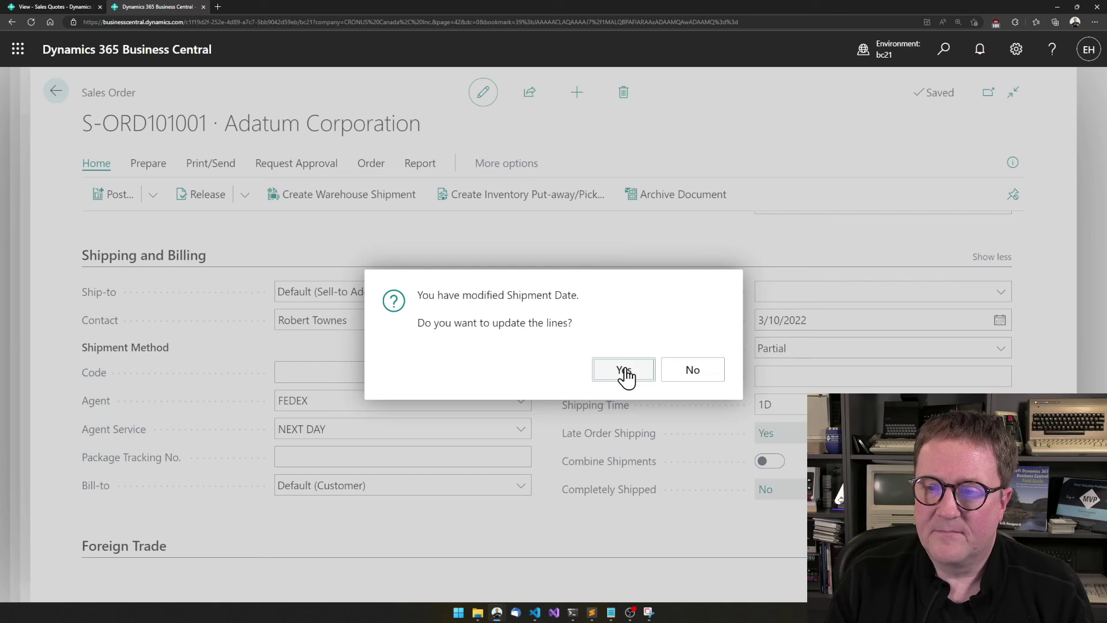
{"action": "left_click", "coordinate": [628, 375]}
{"action": "left_click", "coordinate": [708, 373]}
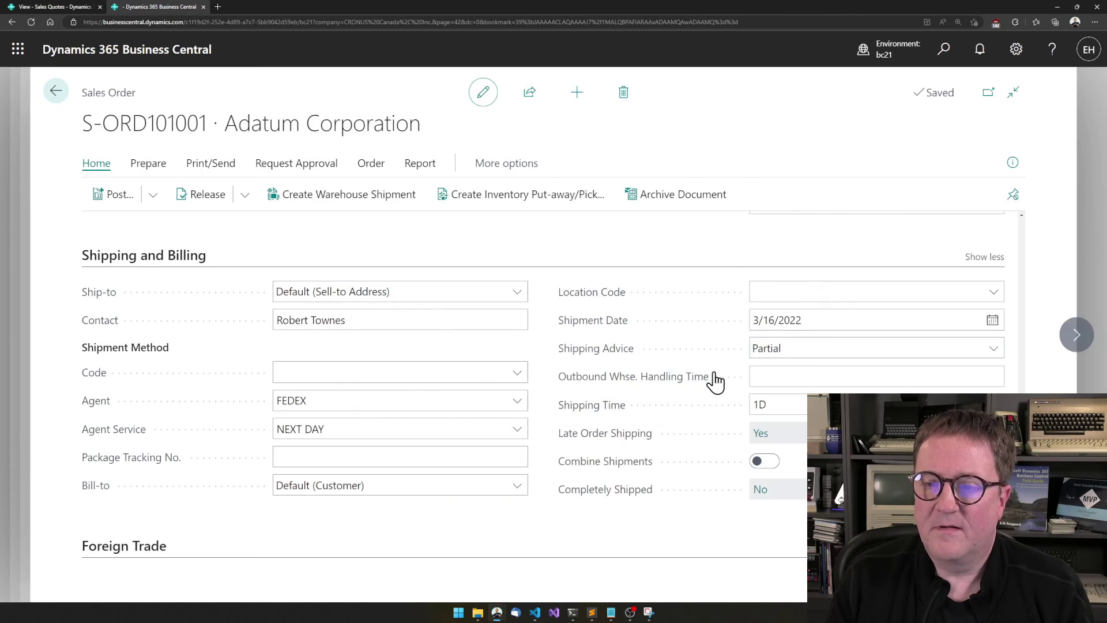
Retry the release, then change the Shipment Date year to 3/16/2023 and update the lines
{"action": "left_click", "coordinate": [208, 194]}
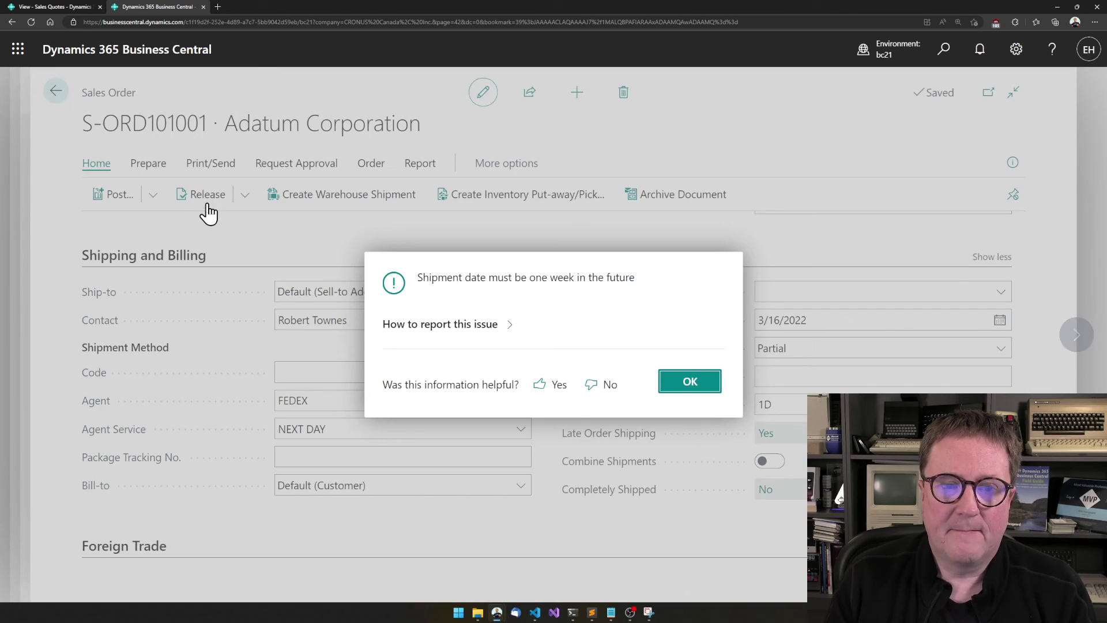
{"action": "left_click", "coordinate": [680, 383]}
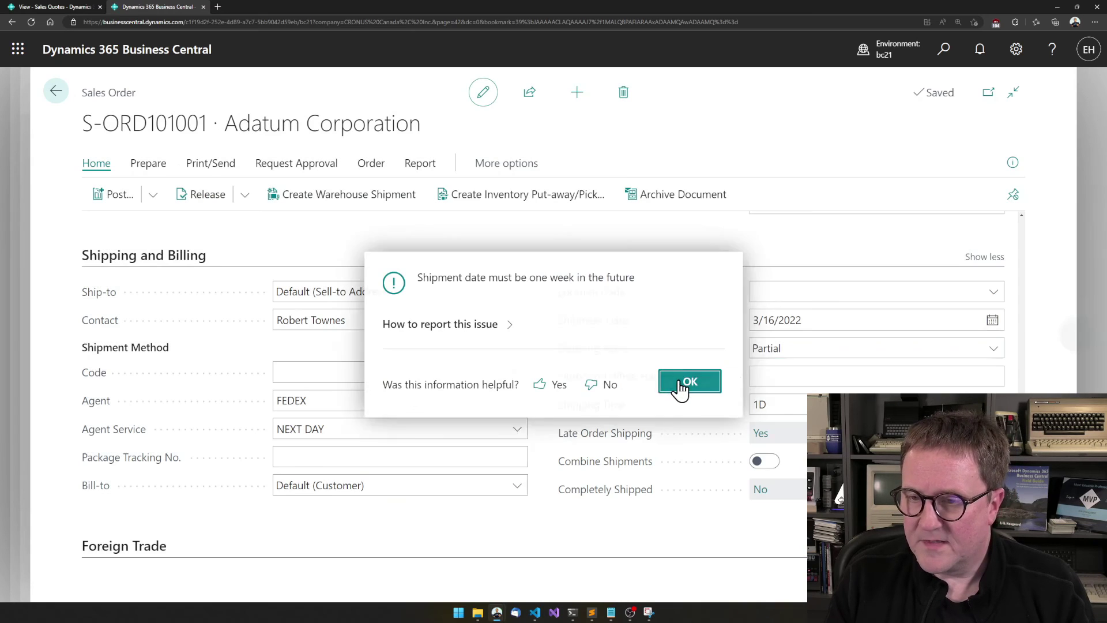
{"action": "left_click", "coordinate": [774, 324]}
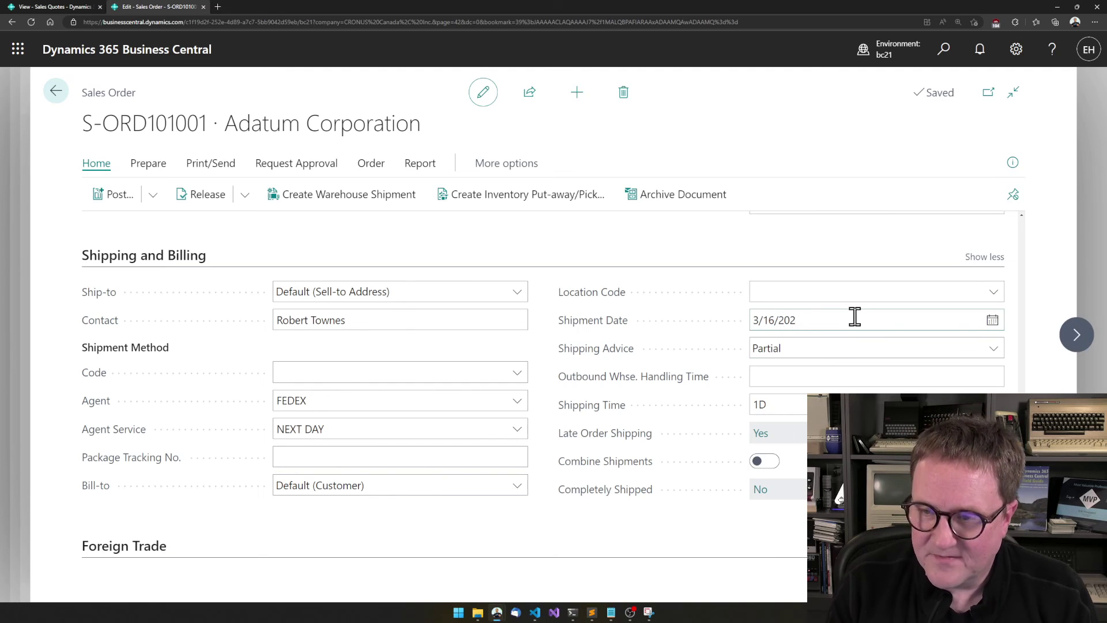
{"action": "key", "text": "Tab"}
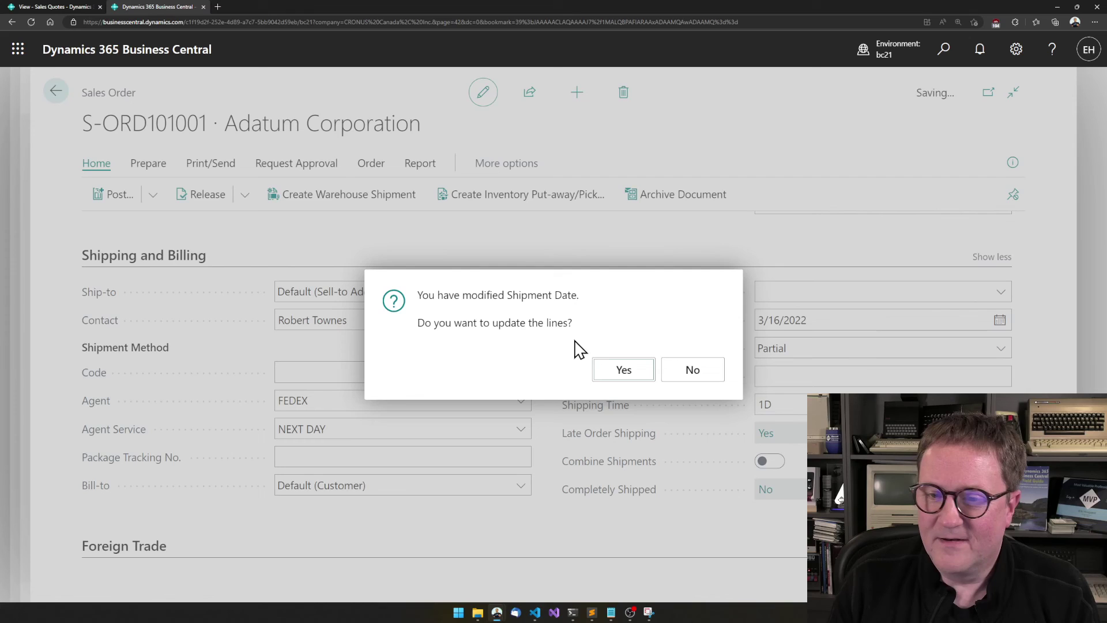
{"action": "left_click", "coordinate": [618, 376]}
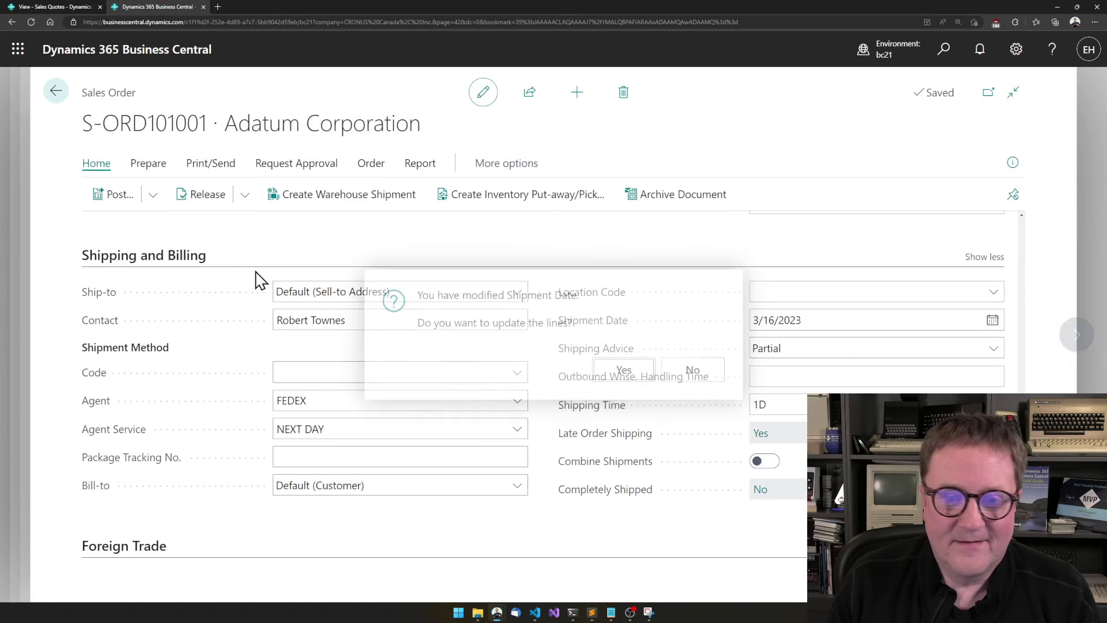
Release S-ORD101001, check its Status reads Released, and return to the Sales Orders list
{"action": "left_click", "coordinate": [196, 195]}
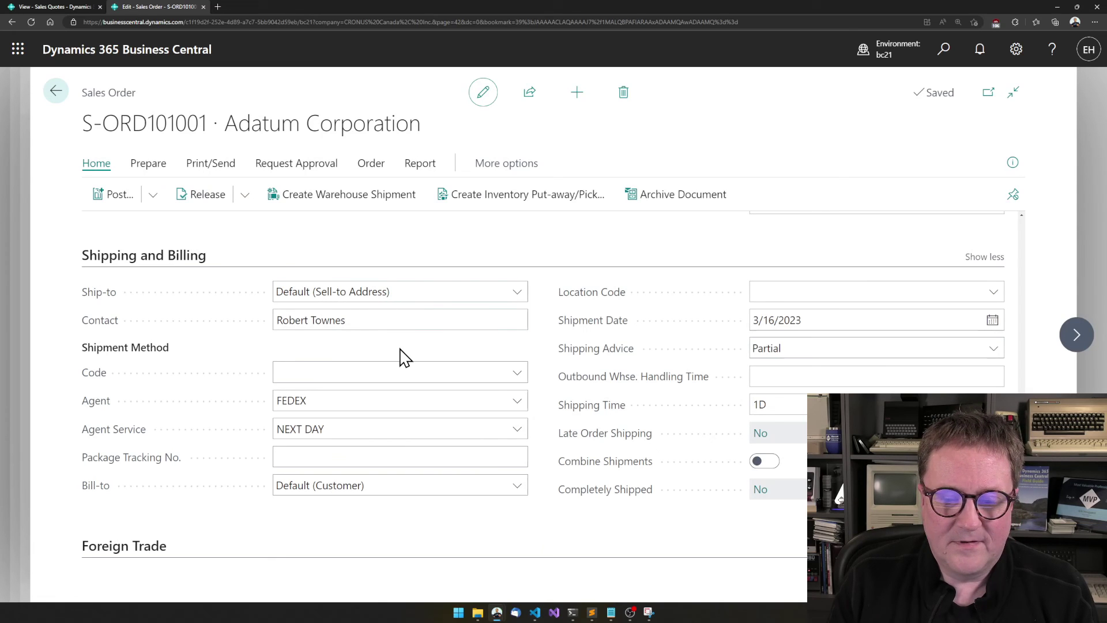
{"action": "scroll", "coordinate": [402, 357], "scroll_direction": "up", "scroll_amount": 15}
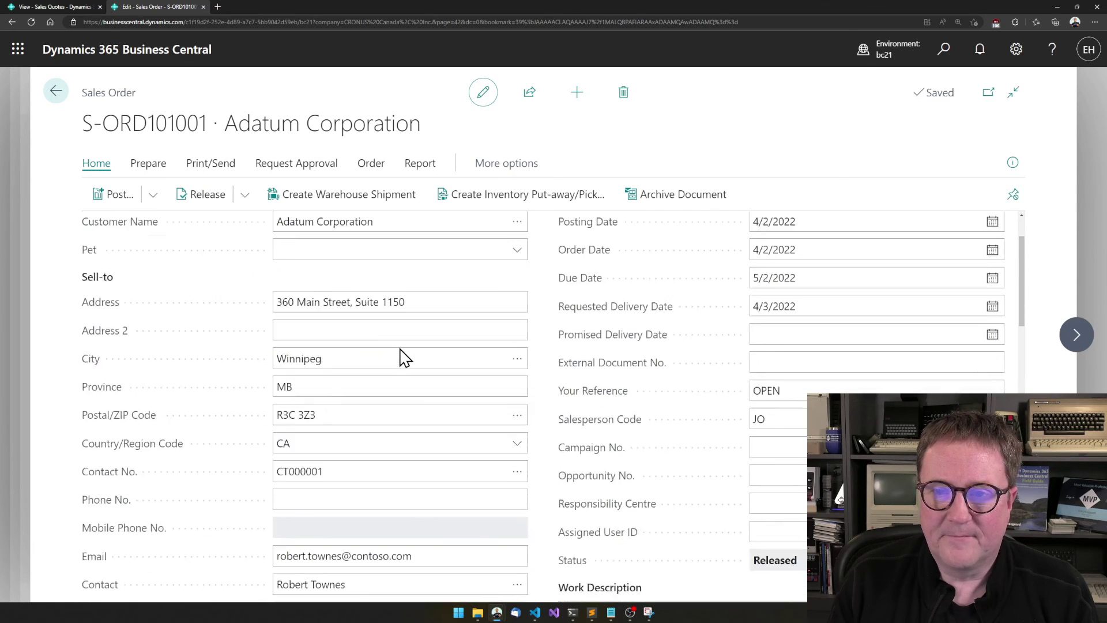
{"action": "scroll", "coordinate": [402, 357], "scroll_direction": "down", "scroll_amount": 3}
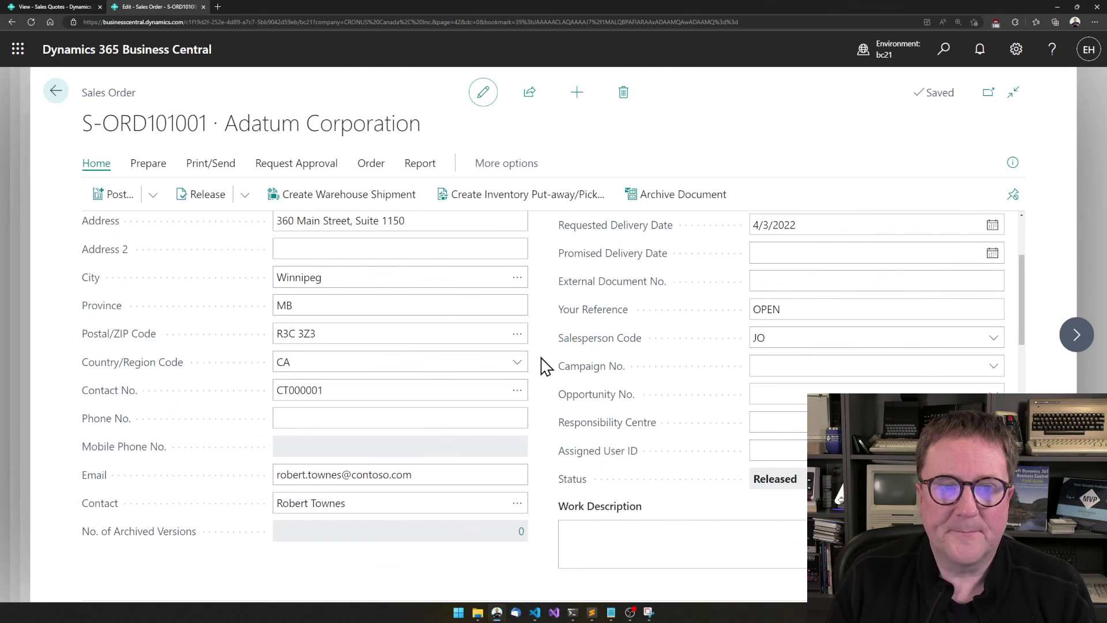
{"action": "key", "text": "Escape"}
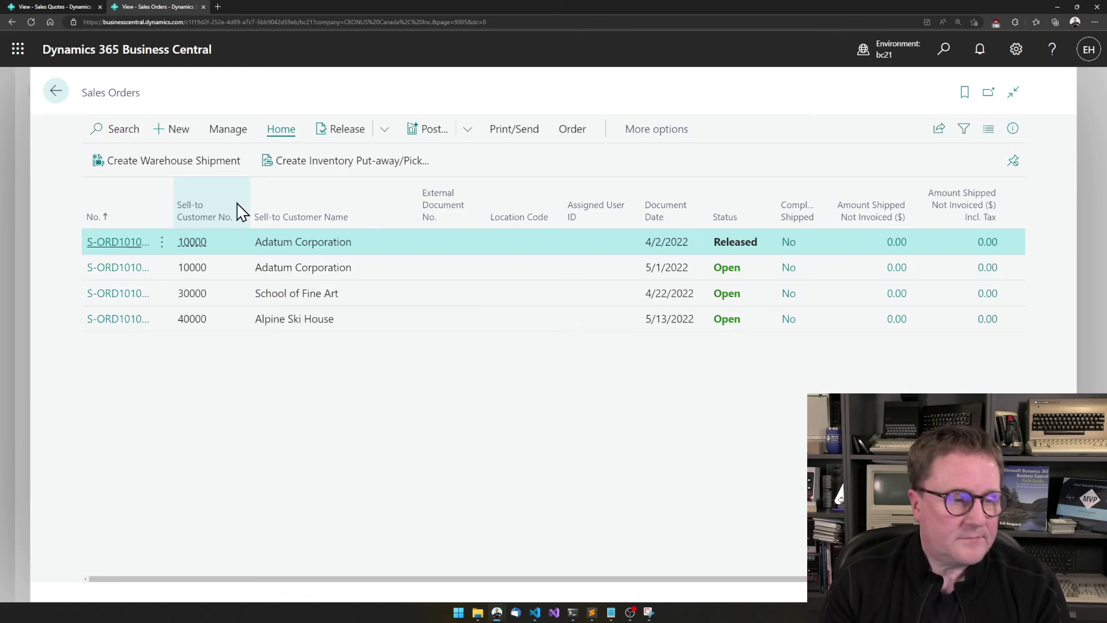
Return to the Simple Object Designer home, whose statistics list 10 mandatory field conditions
{"action": "left_click", "coordinate": [49, 95]}
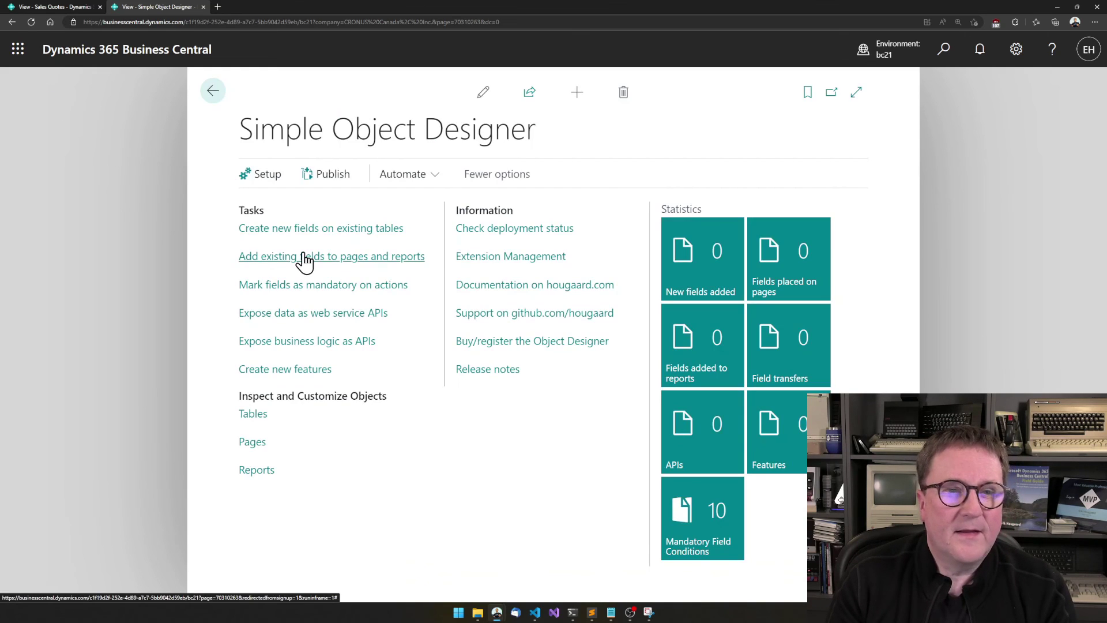